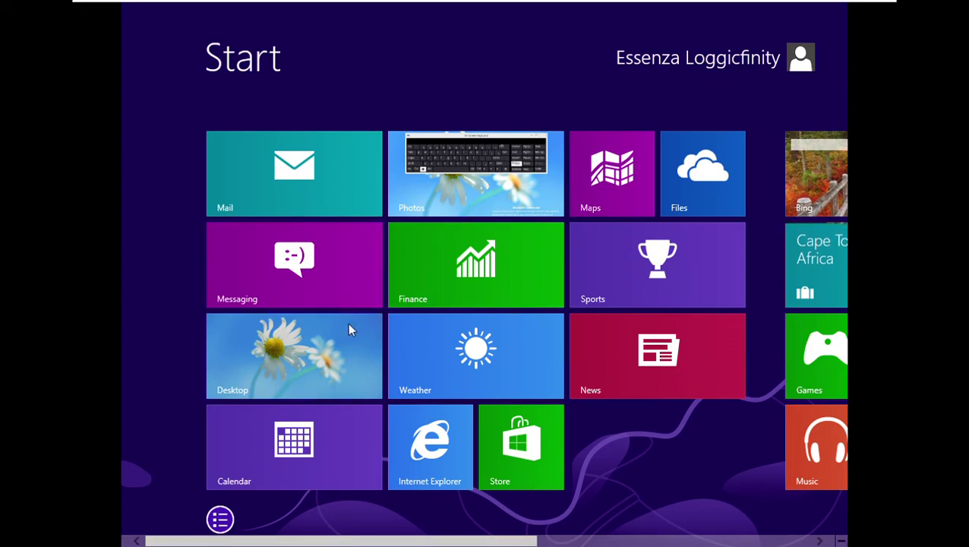
Go to the desktop and open Task Manager in its detailed view.
click(344, 346)
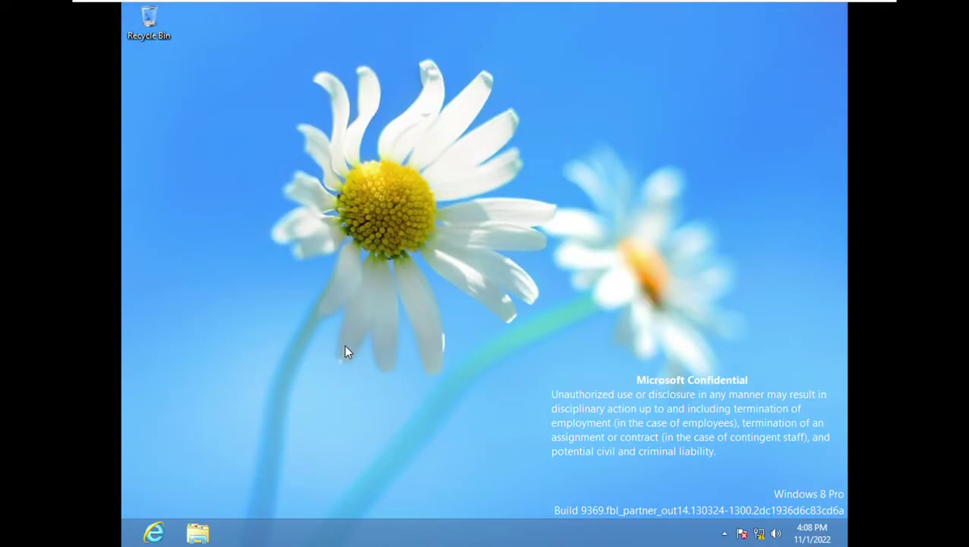
right_click(344, 351)
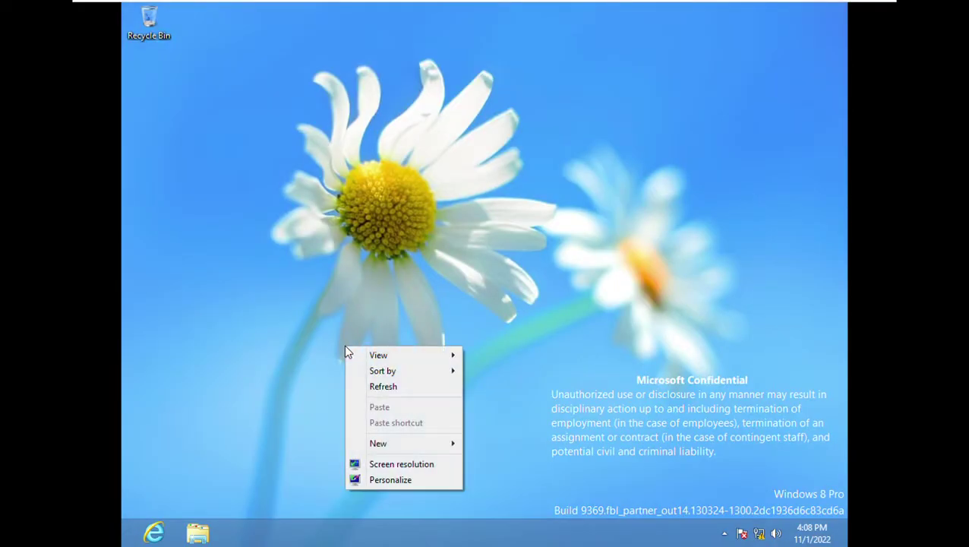
right_click(359, 532)
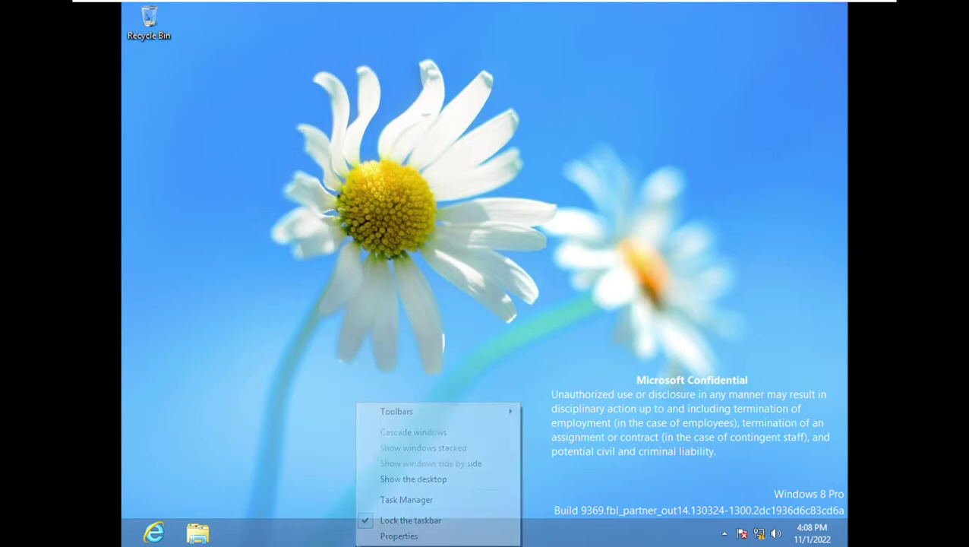
click(384, 501)
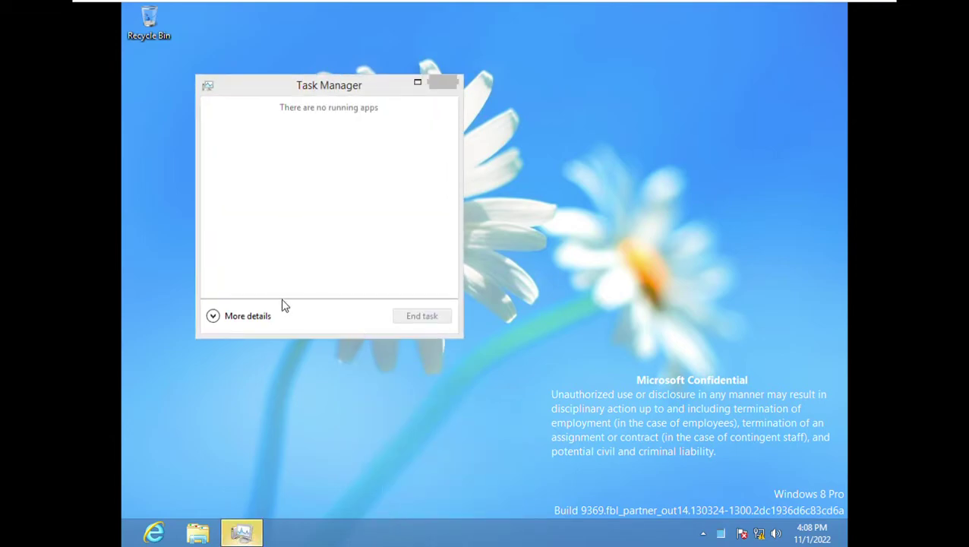
click(261, 320)
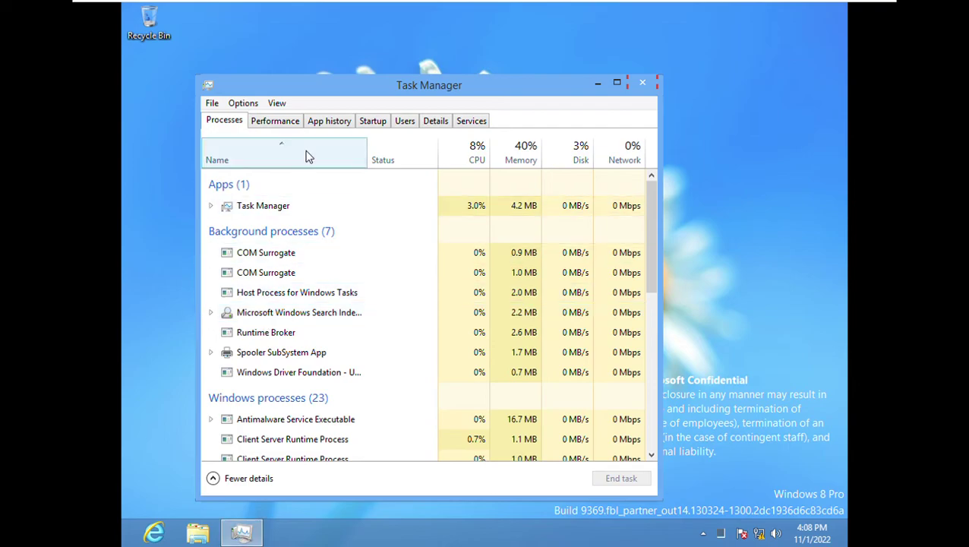
Review Task Manager's services, app history, startup items and the signed-in user's processes, and close it.
click(458, 124)
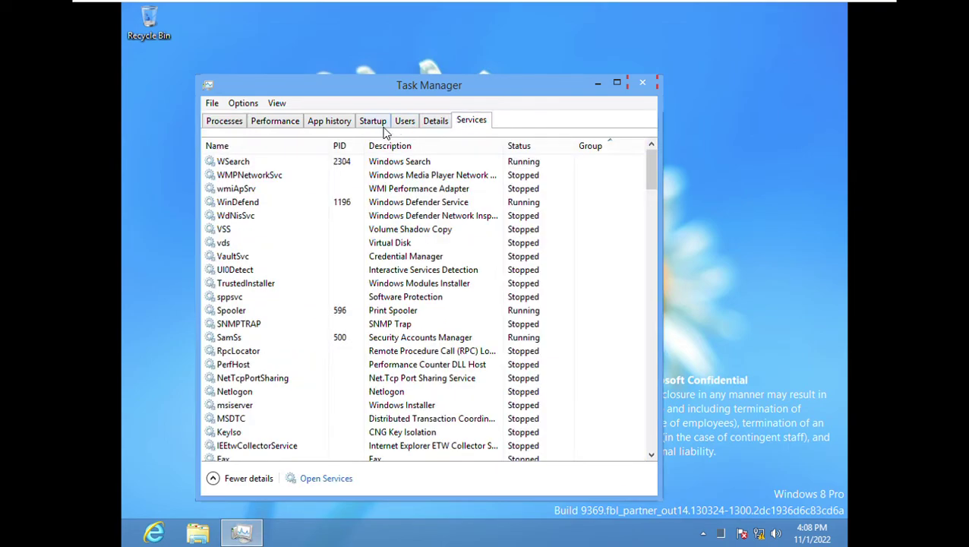
click(334, 124)
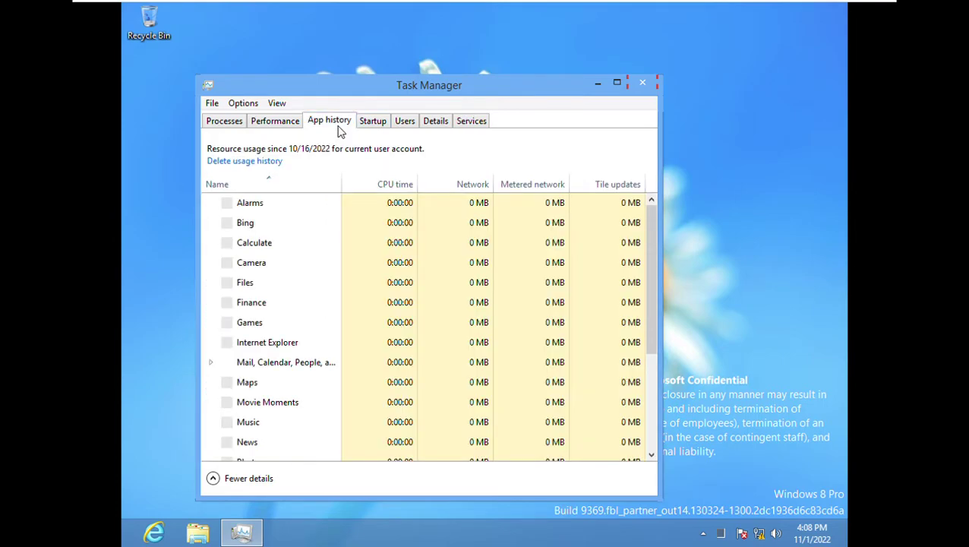
click(372, 123)
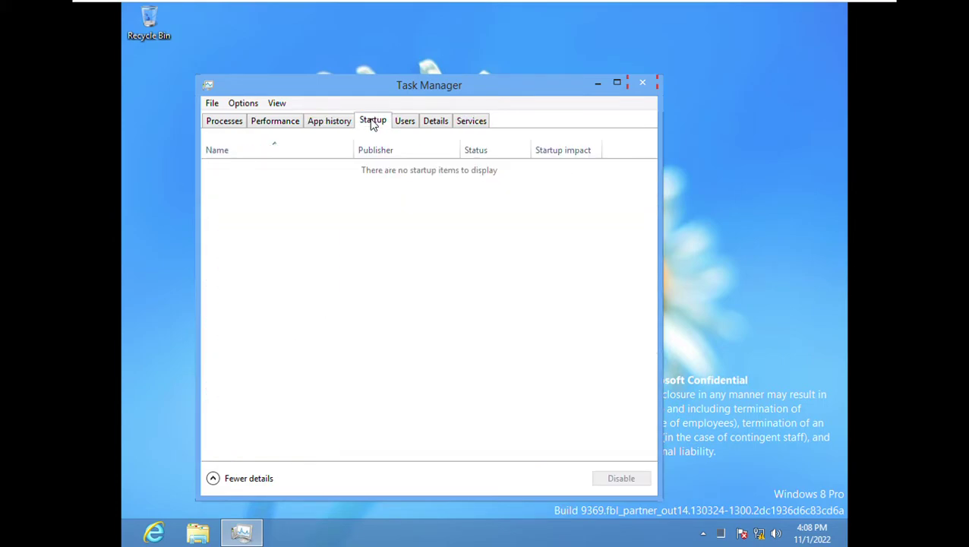
click(406, 127)
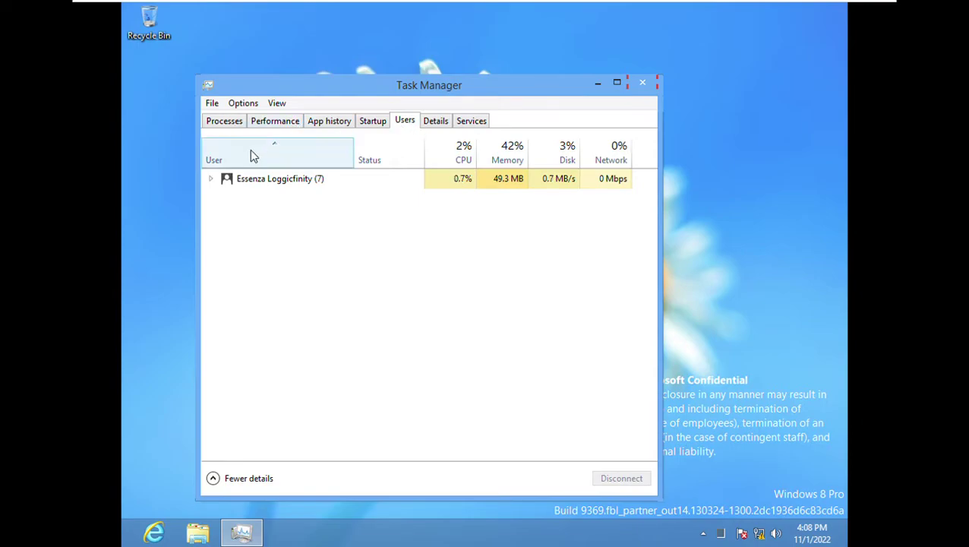
click(210, 180)
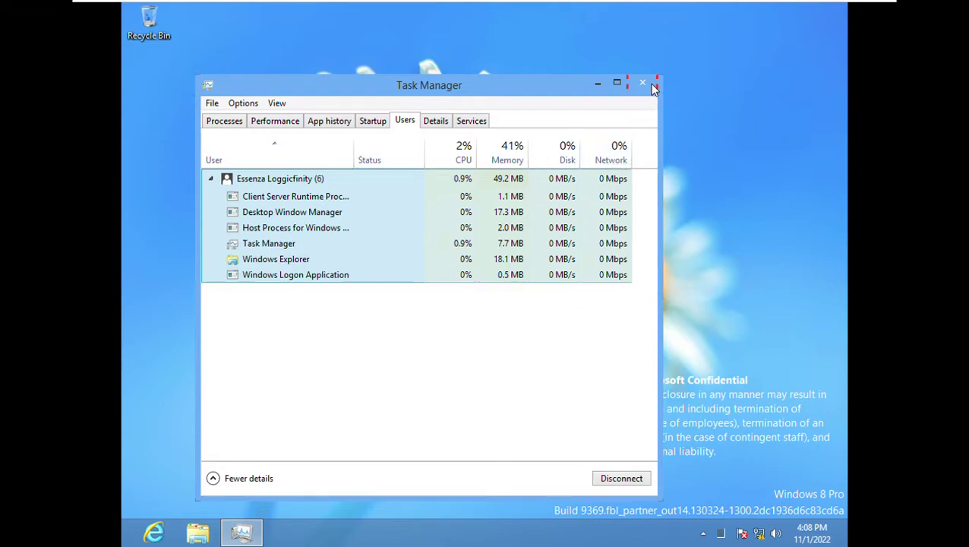
click(654, 89)
View the Libraries folder in File Explorer, close it and return to the Start screen.
click(194, 529)
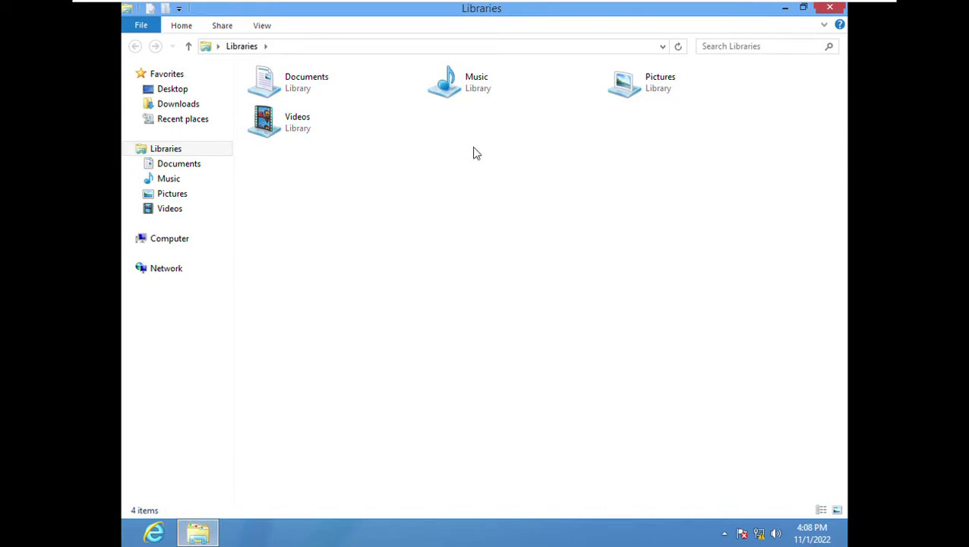
key(alt+F4)
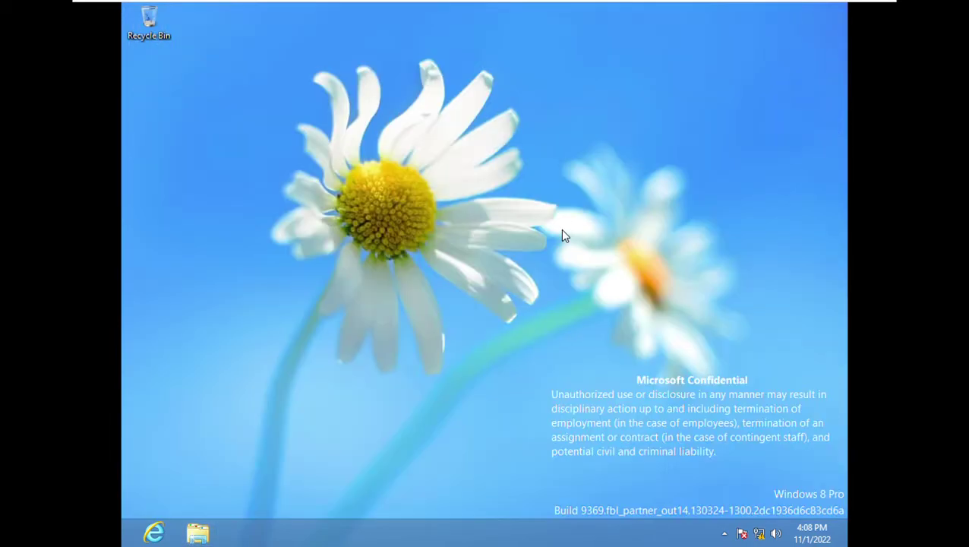
key(super)
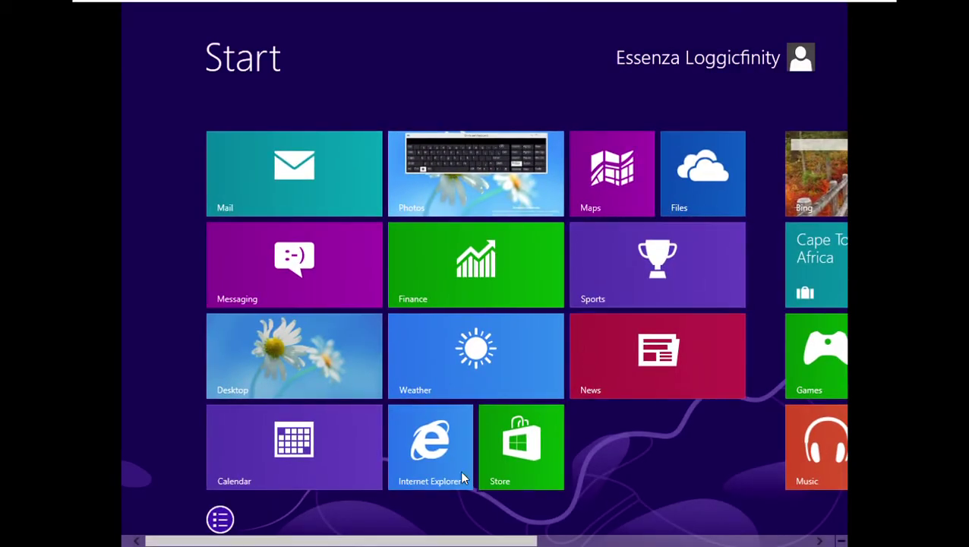
drag(298, 539, 592, 490)
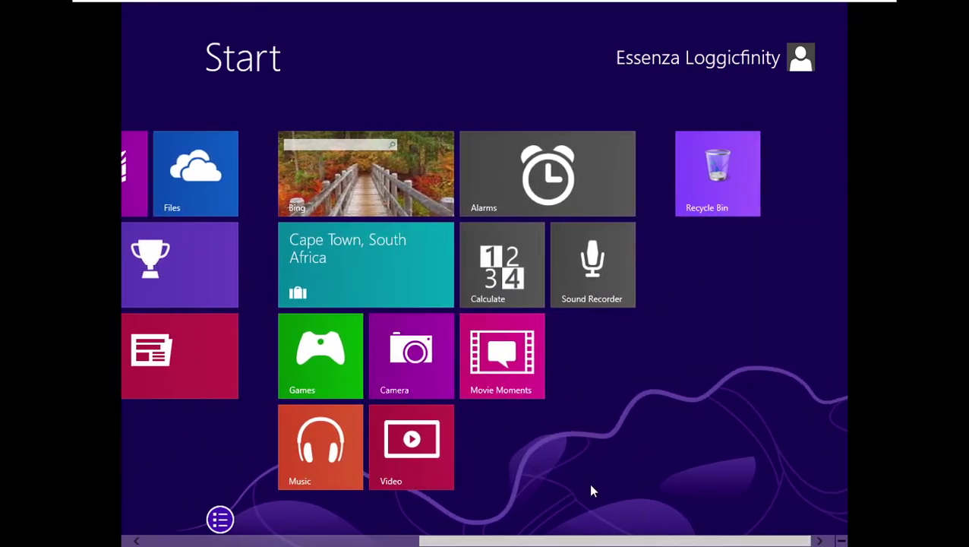
right_click(721, 262)
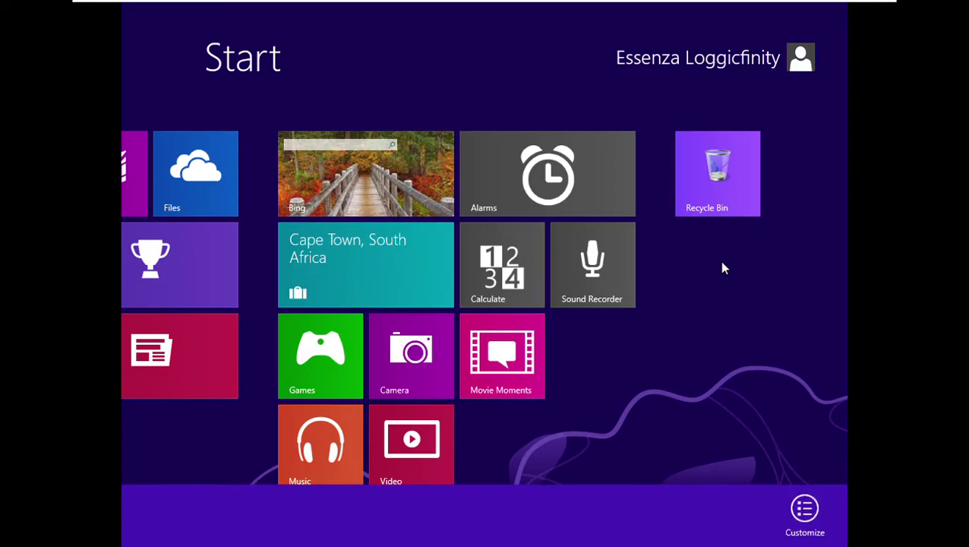
click(805, 509)
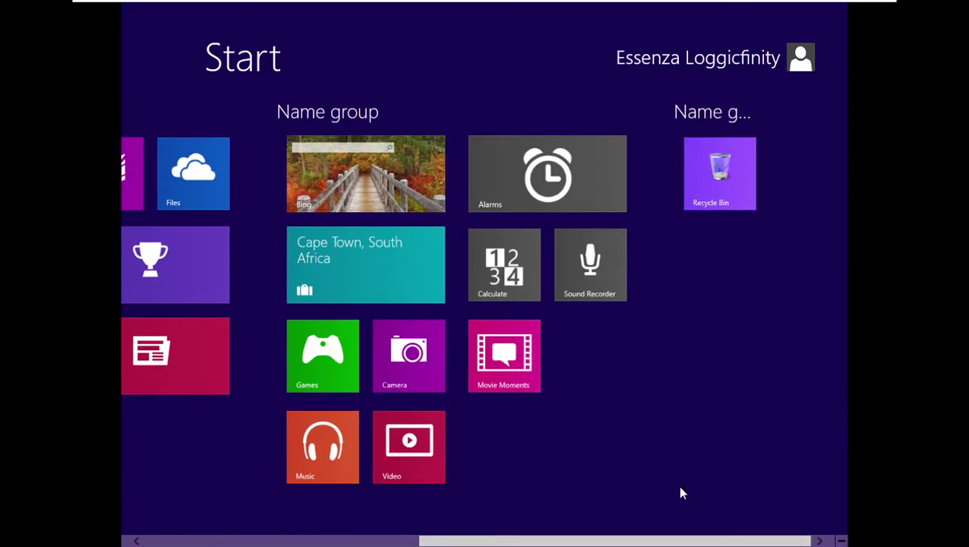
click(621, 541)
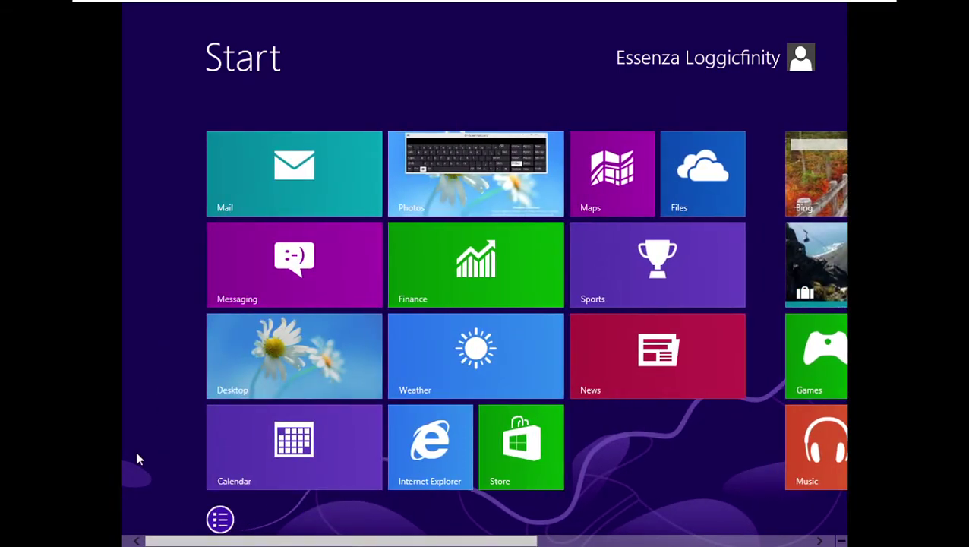
Customize the Start screen by naming the first tile group "Features", and leave customization mode.
right_click(138, 459)
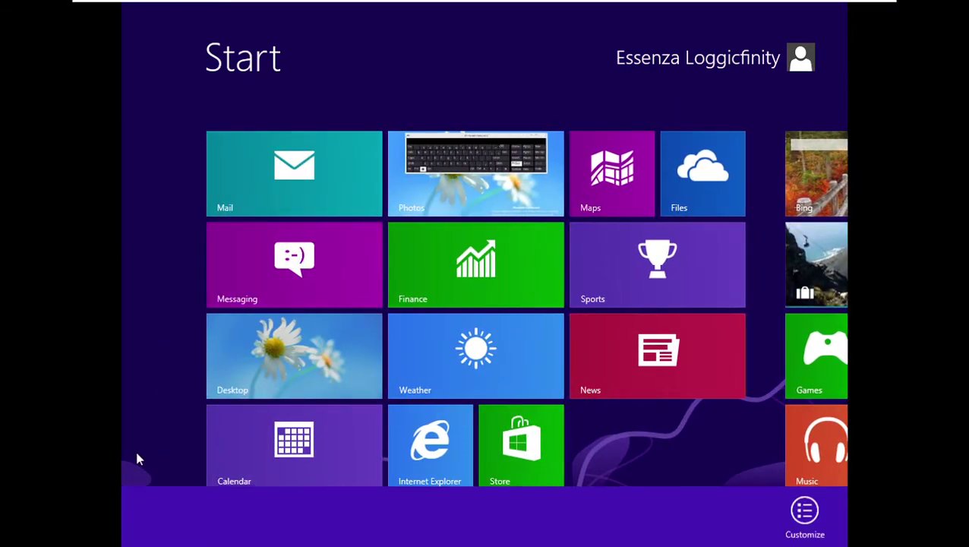
click(799, 518)
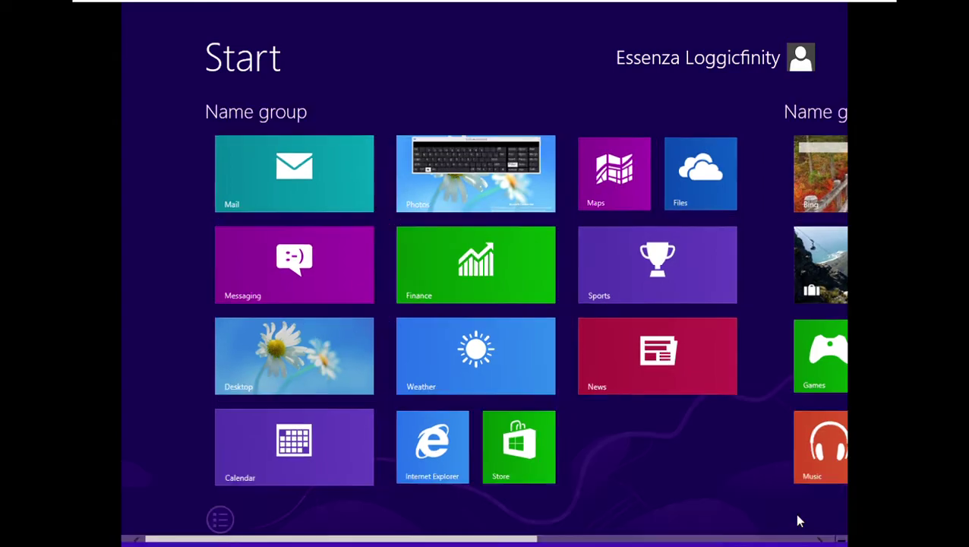
click(292, 117)
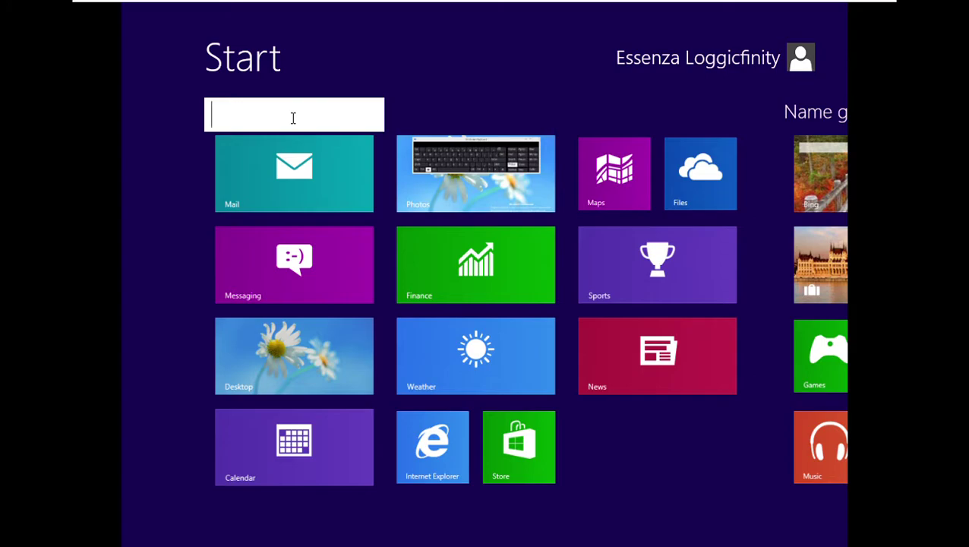
text(Fearu)
key(BackSpace)
key(BackSpace)
text(tures)
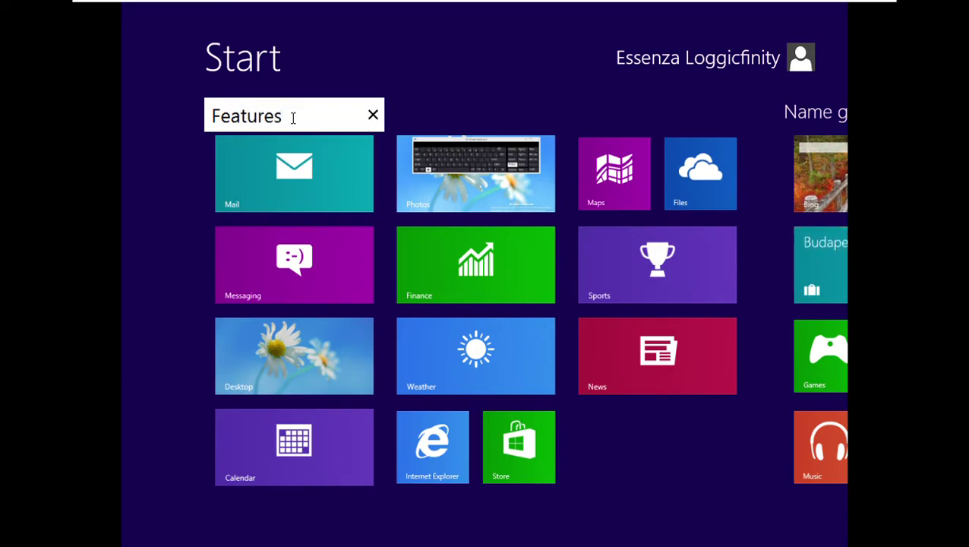
key(Return)
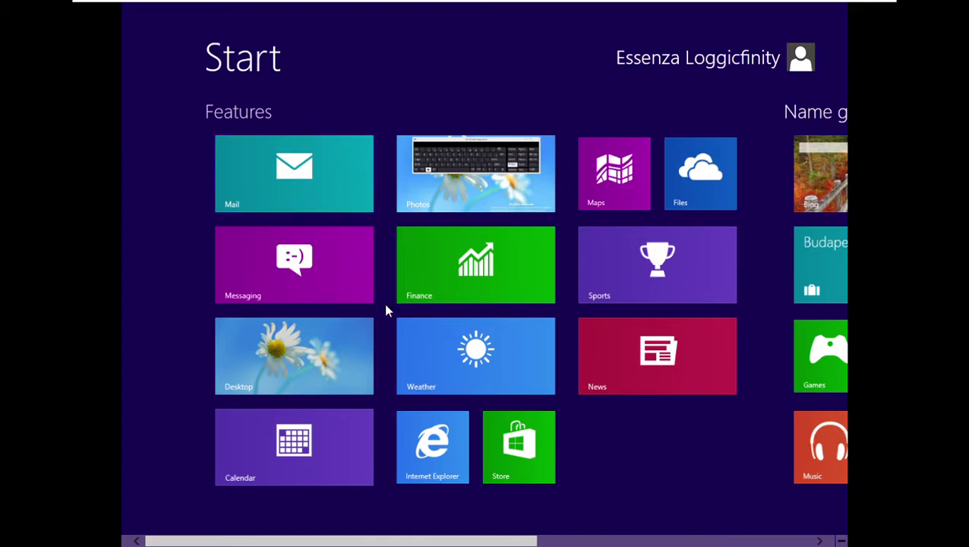
click(642, 471)
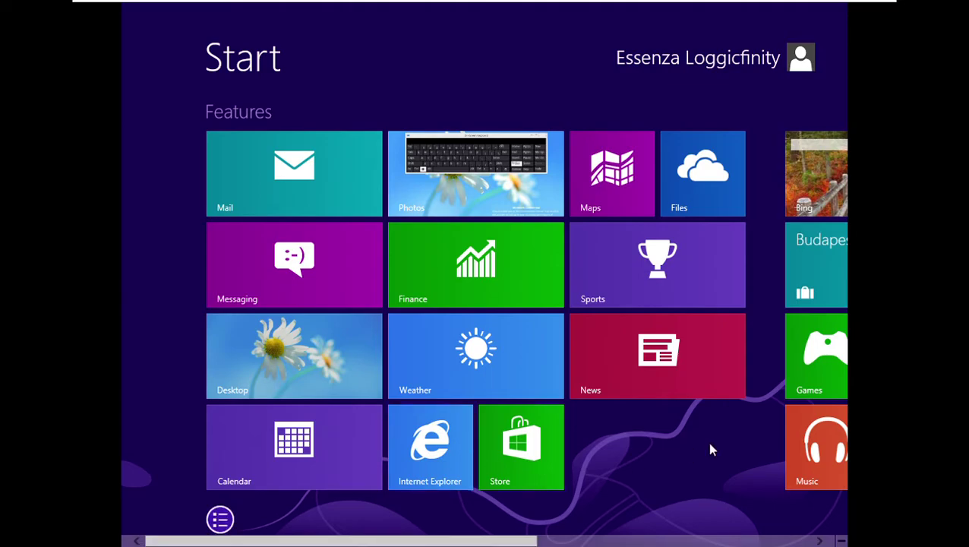
Examine the Start screen's Personalize settings, including the background patterns, background color and accent color choices.
key(super+c)
click(815, 409)
click(658, 104)
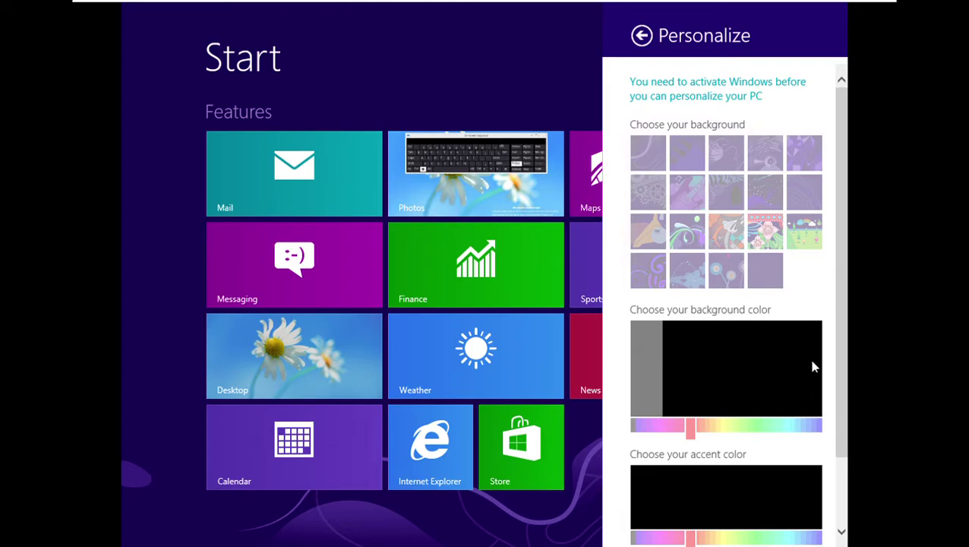
mouse_move(841, 323)
mouse_down()
mouse_move(844, 386)
mouse_move(834, 335)
mouse_up()
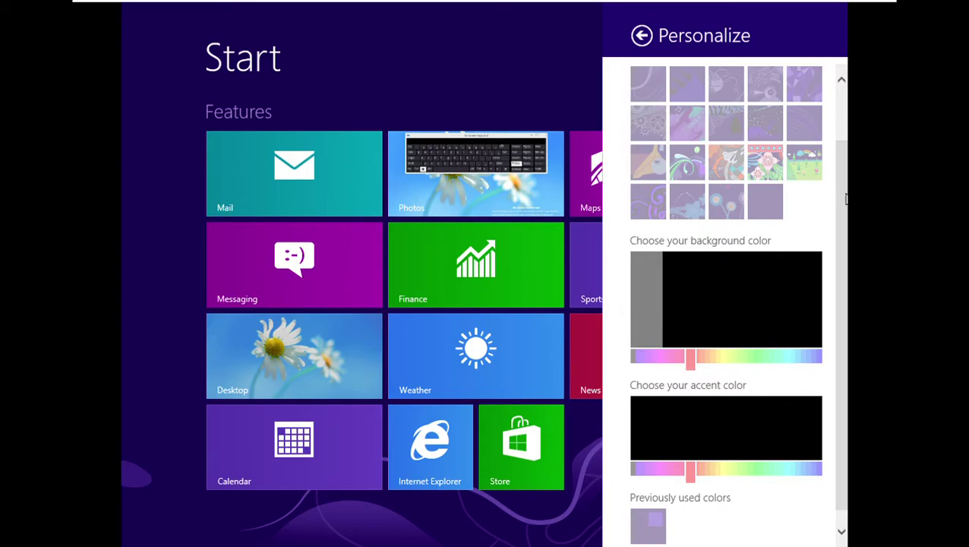
scroll(836, 199, up, 3)
mouse_move(817, 133)
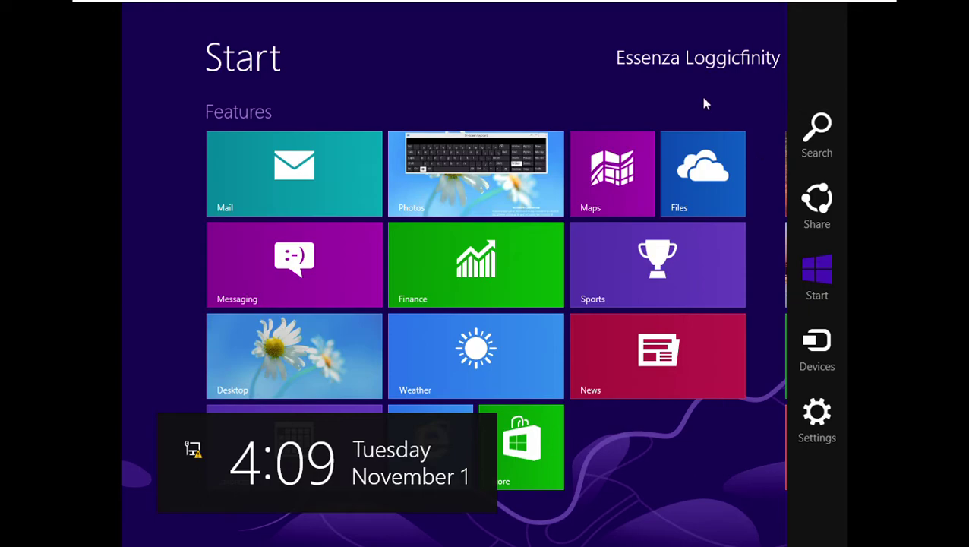
From the desktop, browse the Videos, Music and Documents libraries in File Explorer, including the Recordings folder under Music.
click(287, 338)
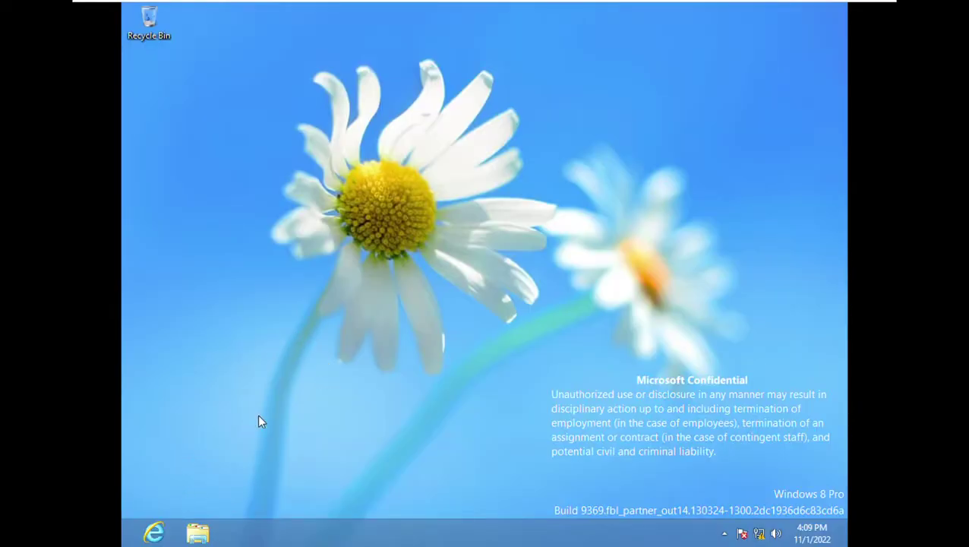
click(202, 536)
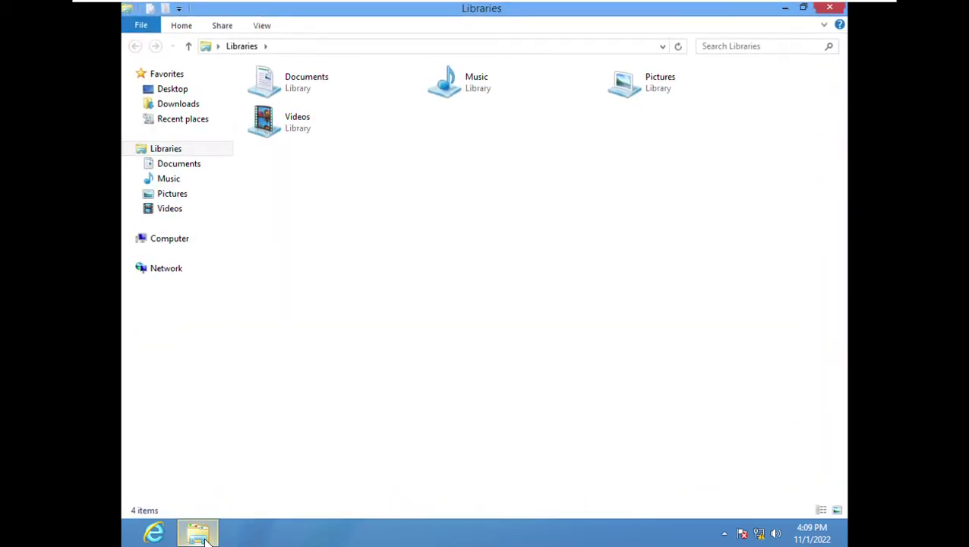
click(177, 211)
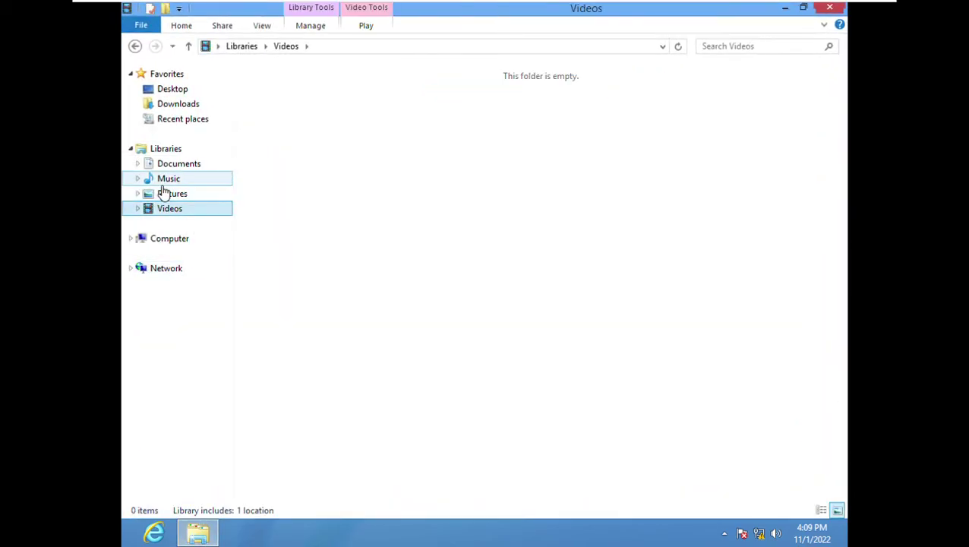
click(162, 182)
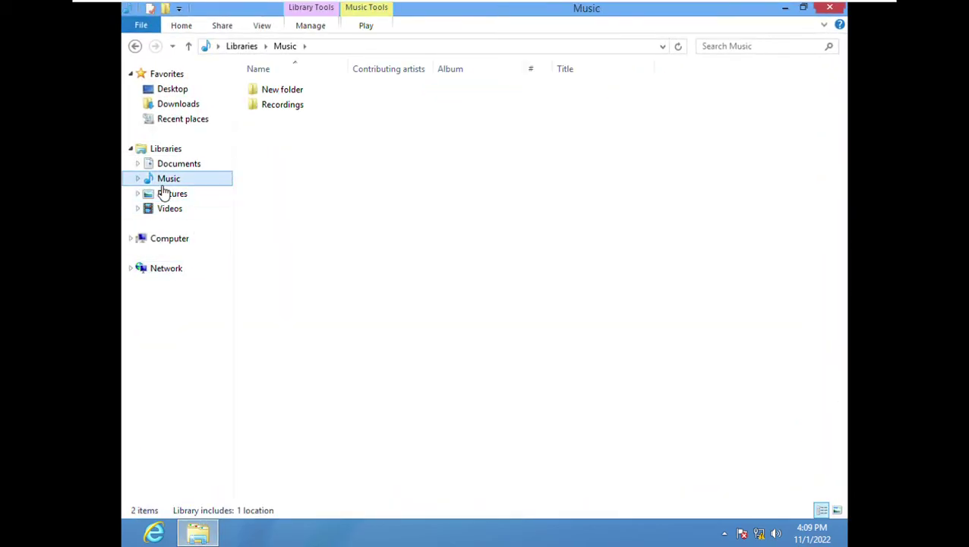
double_click(278, 111)
click(283, 46)
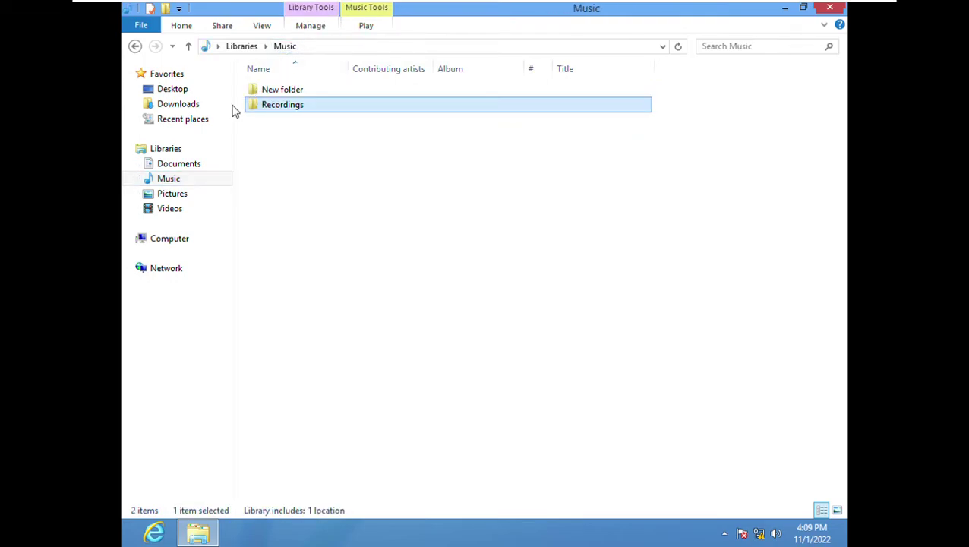
click(190, 163)
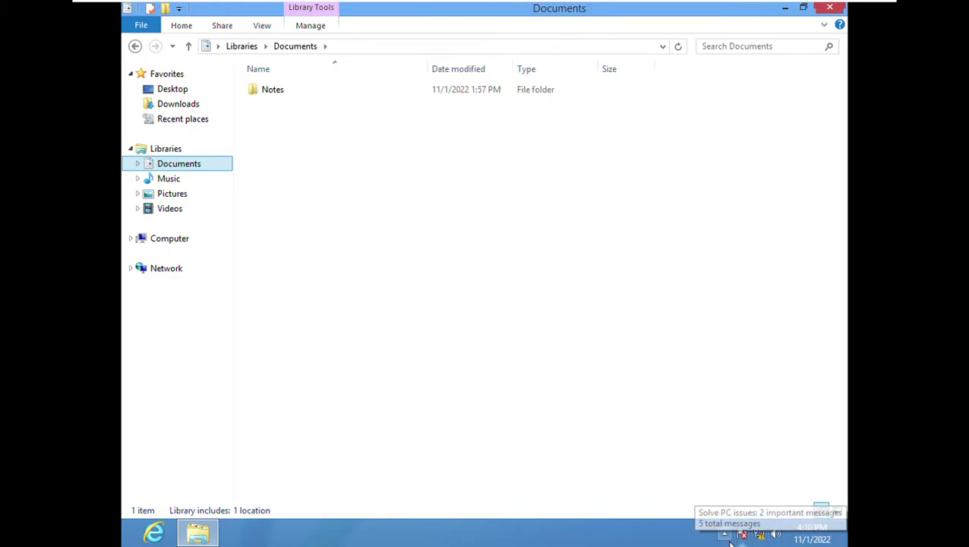
View the taskbar clock's calendar and the list of ejectable hardware among the hidden notification icons.
click(824, 534)
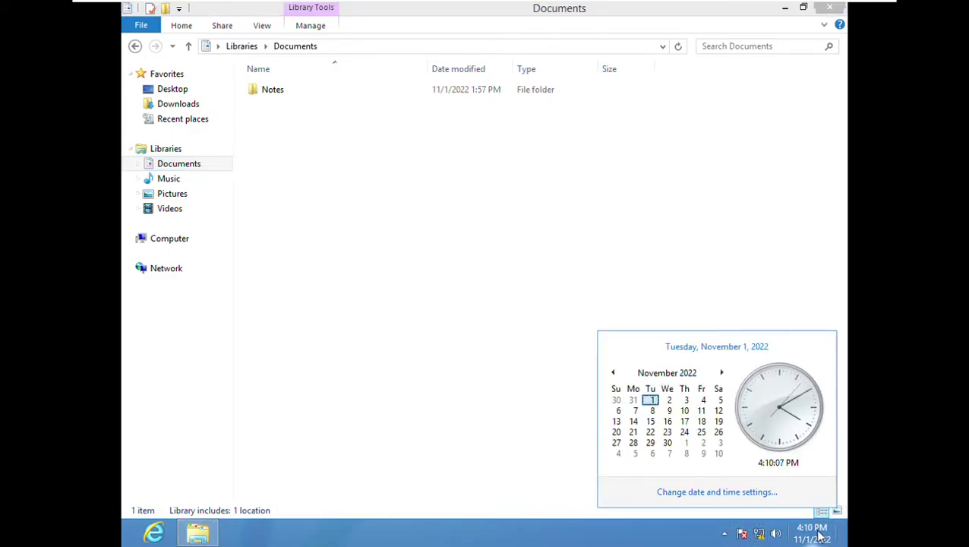
click(724, 535)
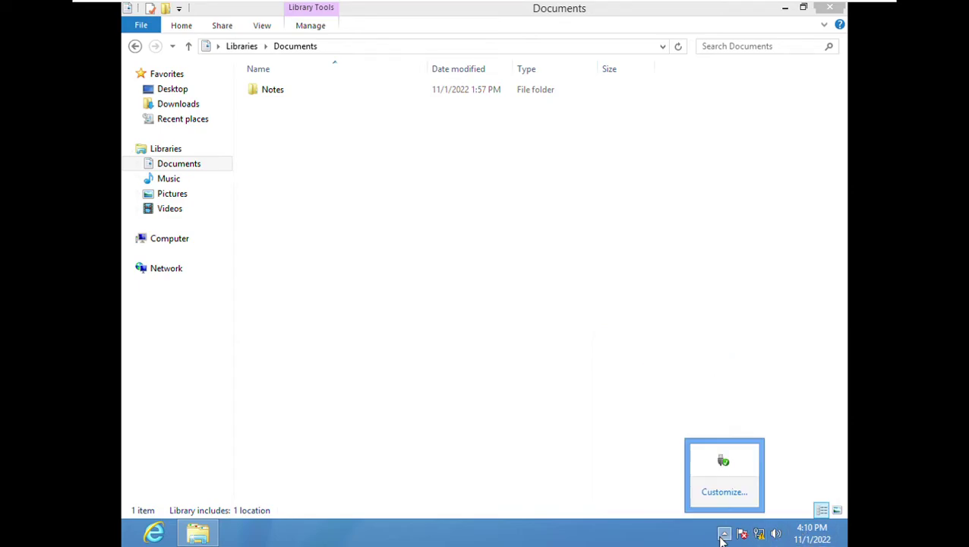
click(724, 465)
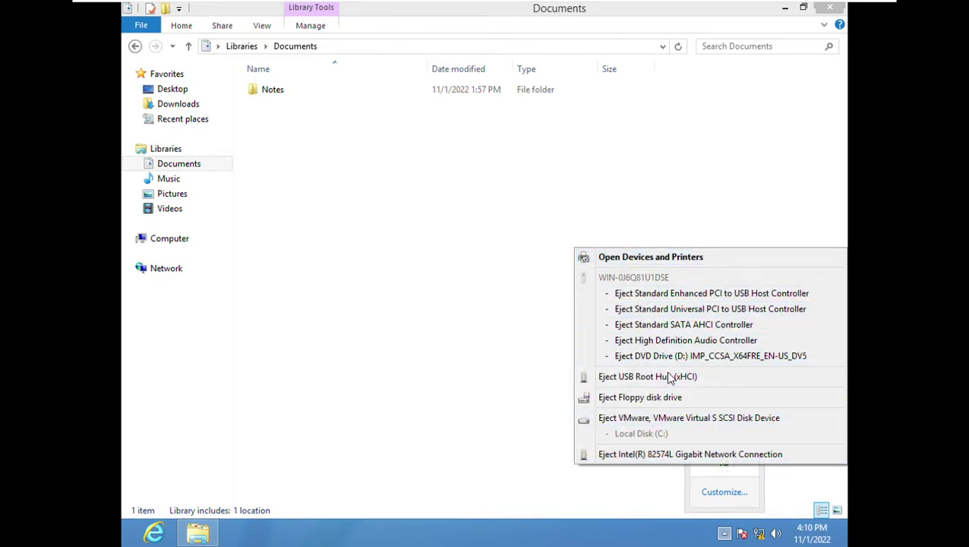
Dismiss the eject list, browse the DVD drive (D:) down to its efi\boot folder, and return to Computer.
click(398, 228)
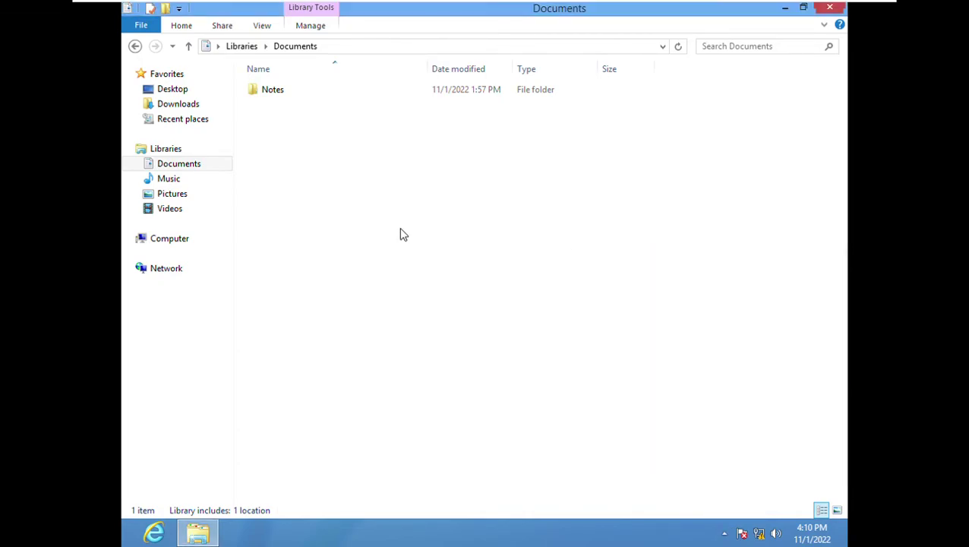
click(152, 240)
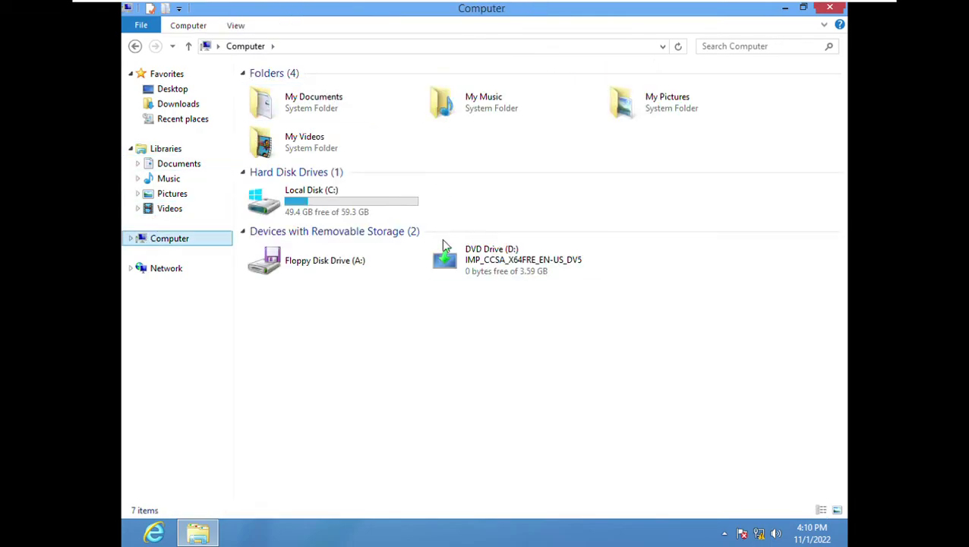
double_click(519, 269)
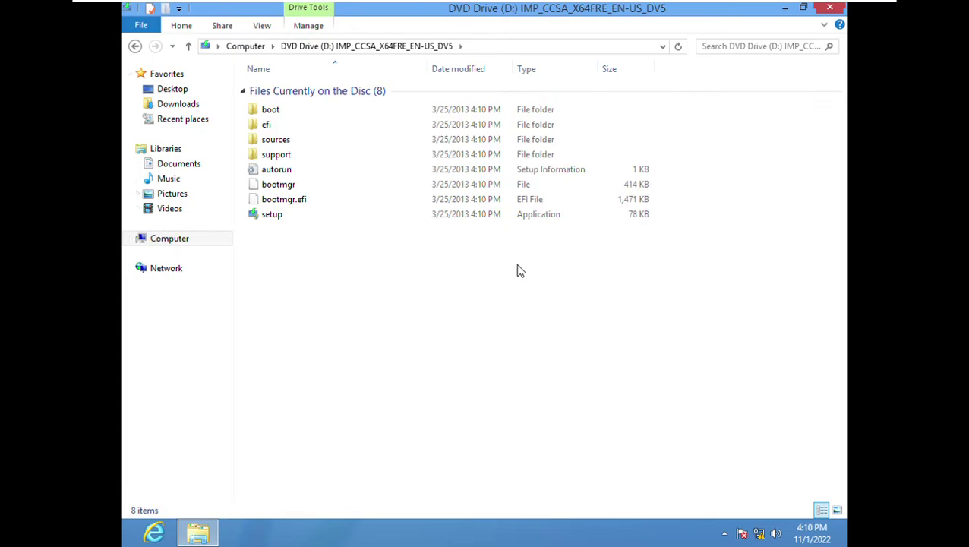
double_click(290, 128)
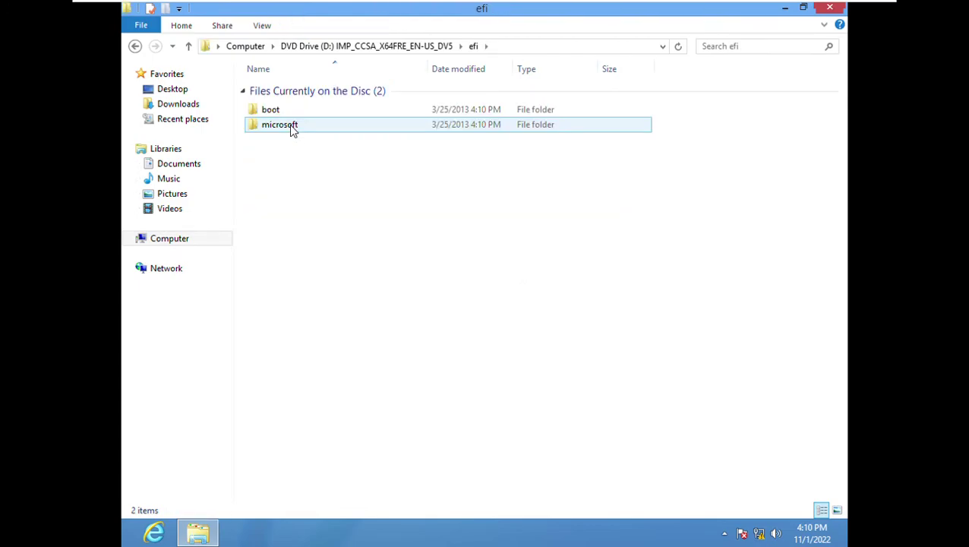
double_click(280, 112)
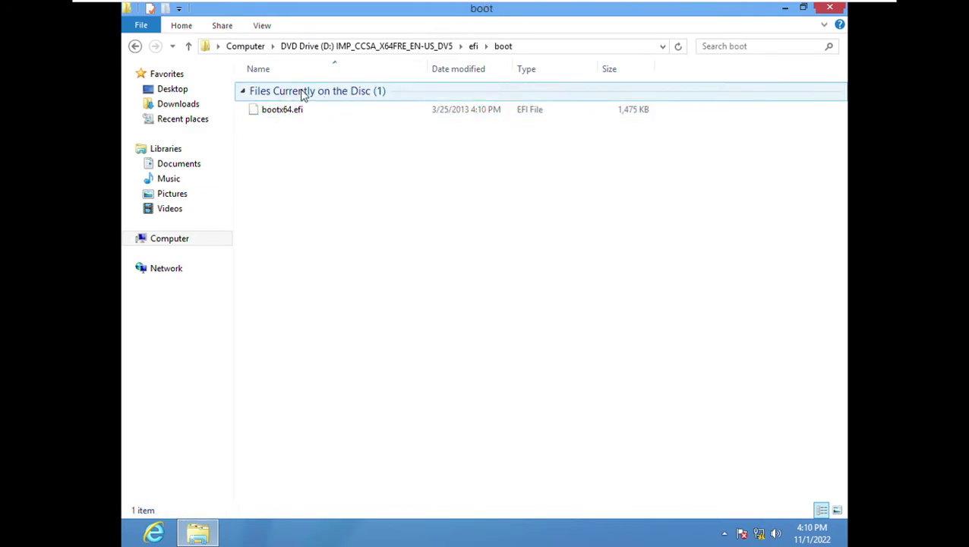
click(243, 49)
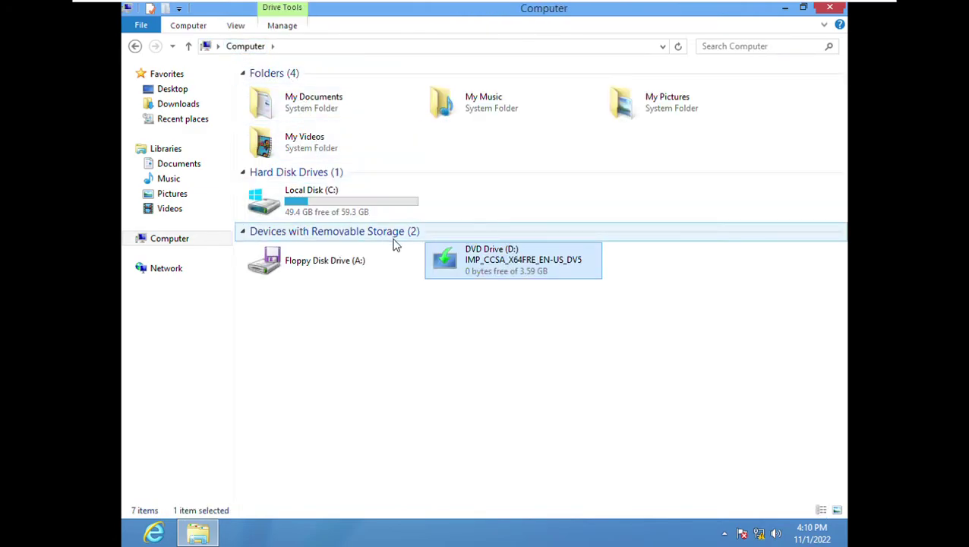
Check the contents of the floppy disk drive (A:), the Libraries overview and the My Videos folder, returning to Computer.
click(350, 265)
double_click(350, 266)
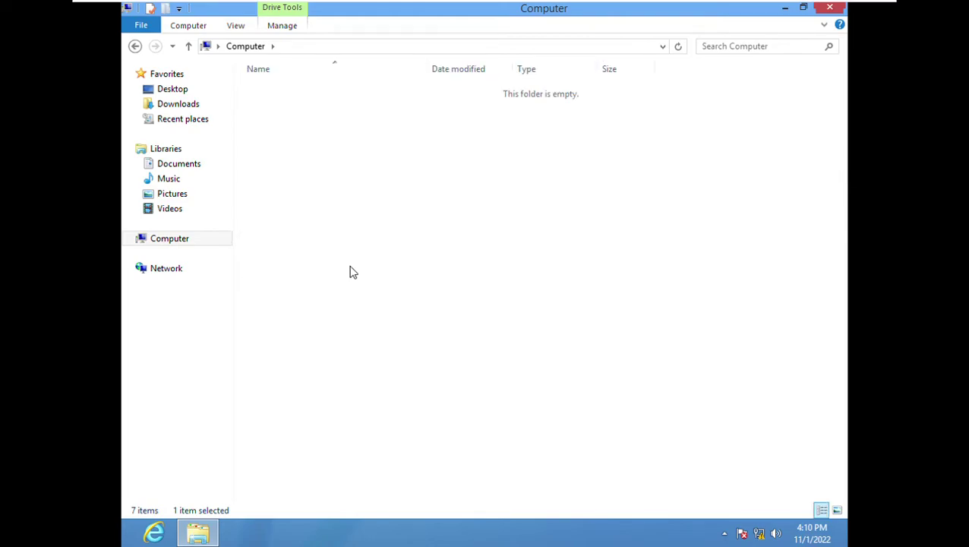
click(216, 149)
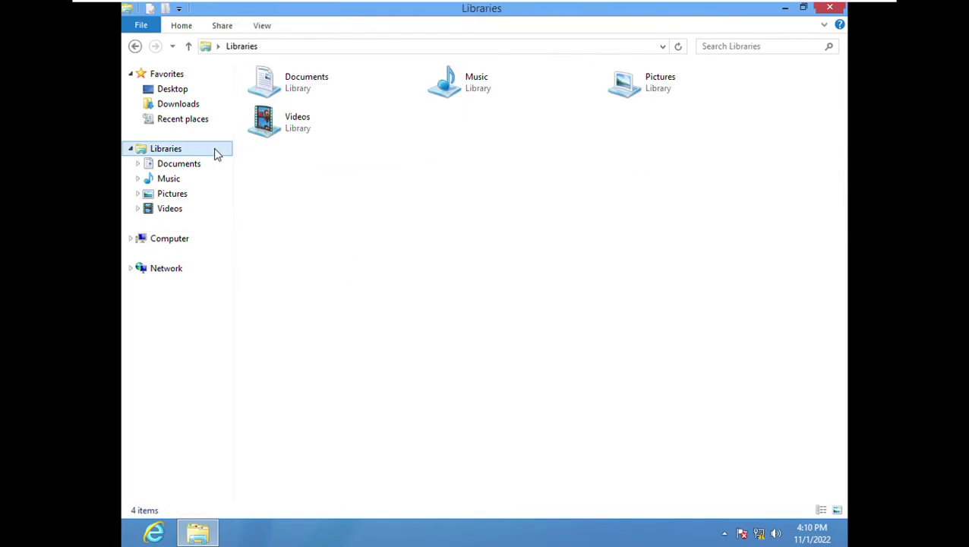
click(212, 241)
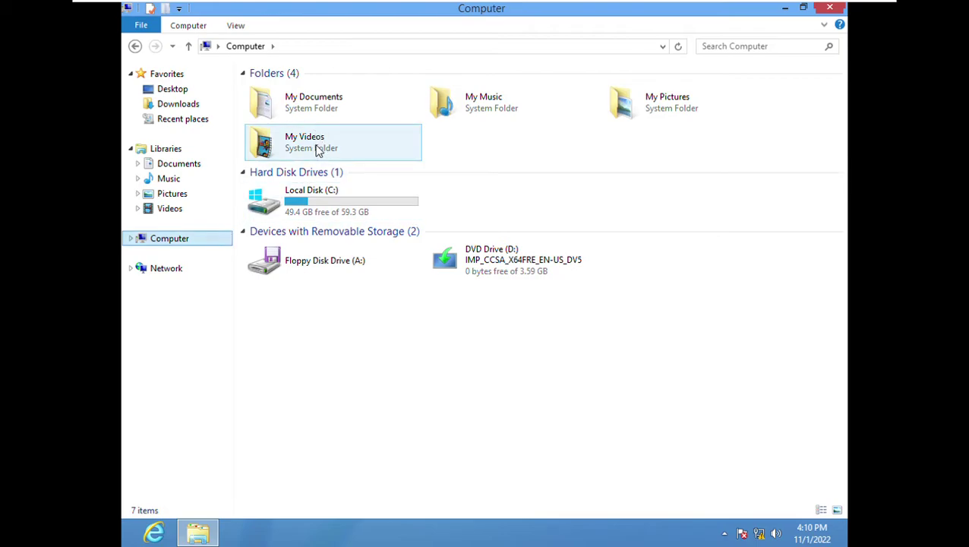
click(318, 150)
double_click(318, 150)
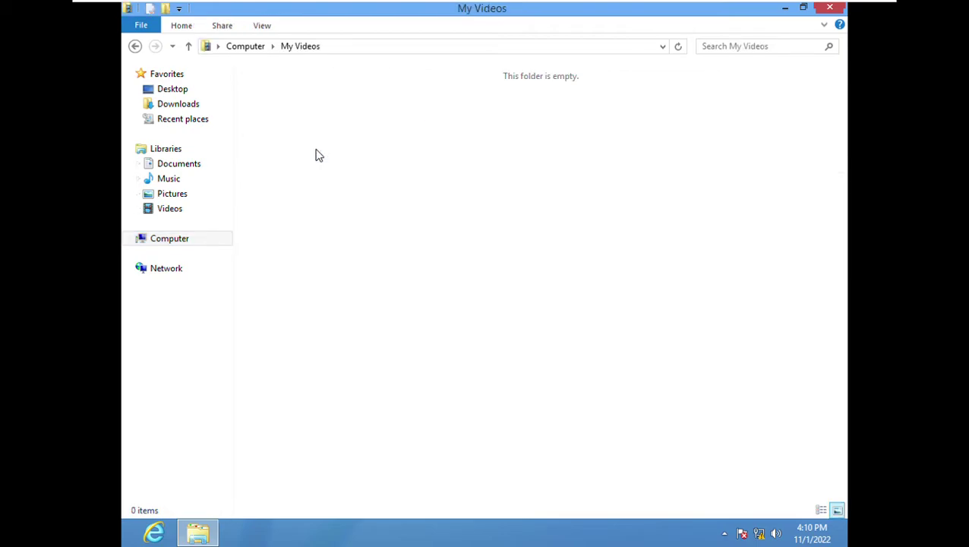
click(214, 239)
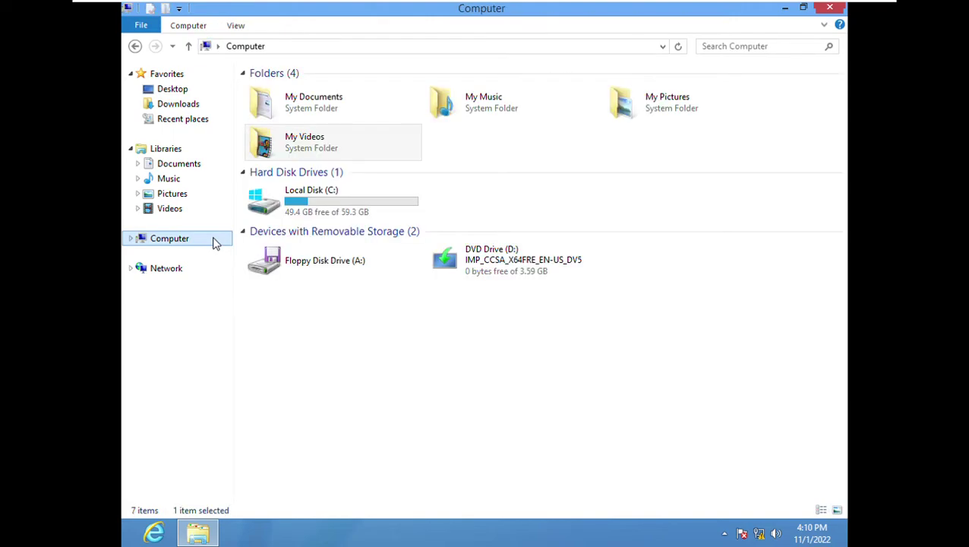
Examine the installed fonts in C:\Windows\Fonts and return to the root of Local Disk (C:).
double_click(307, 202)
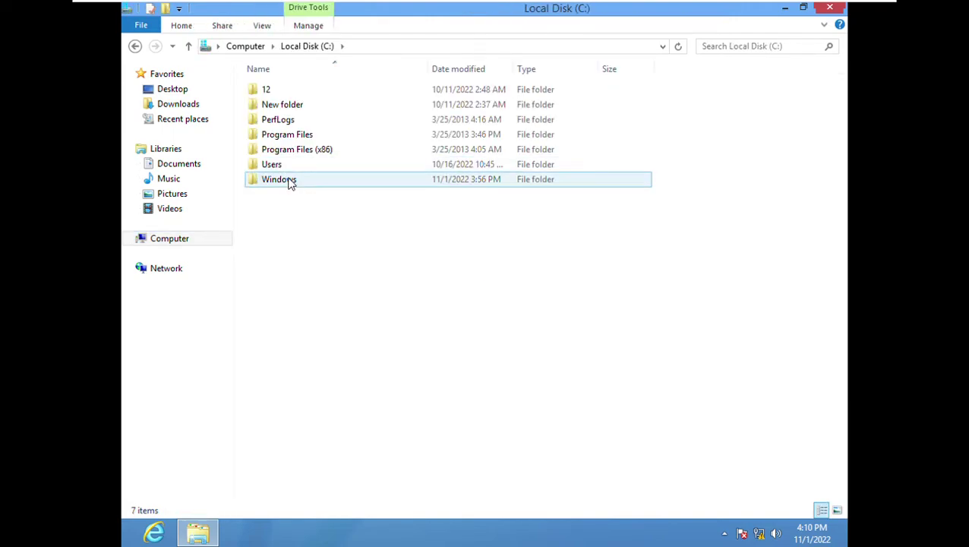
double_click(290, 181)
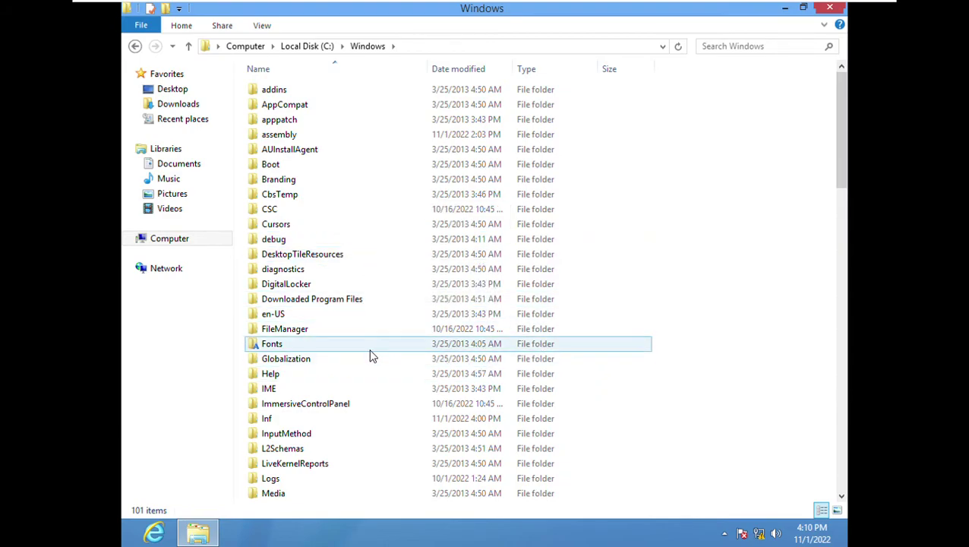
double_click(310, 348)
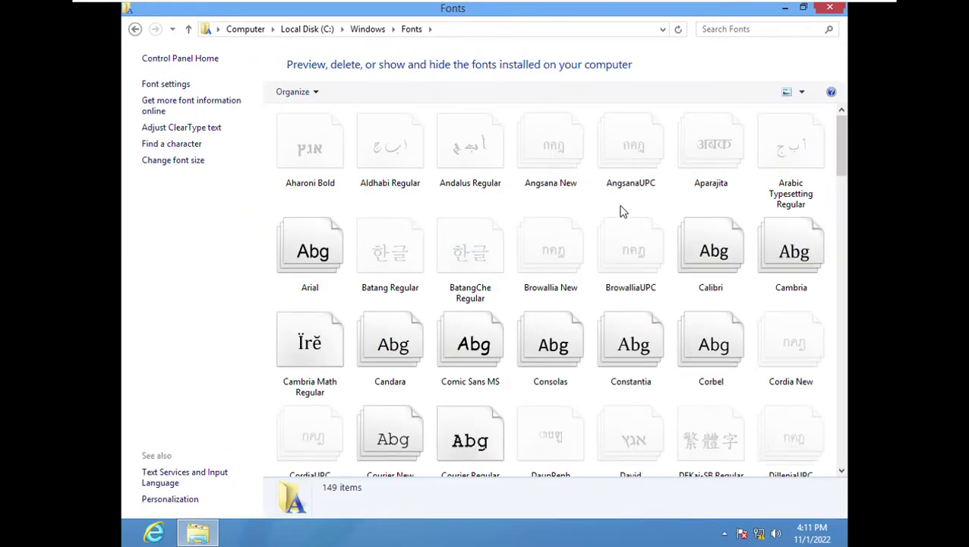
drag(843, 160, 839, 123)
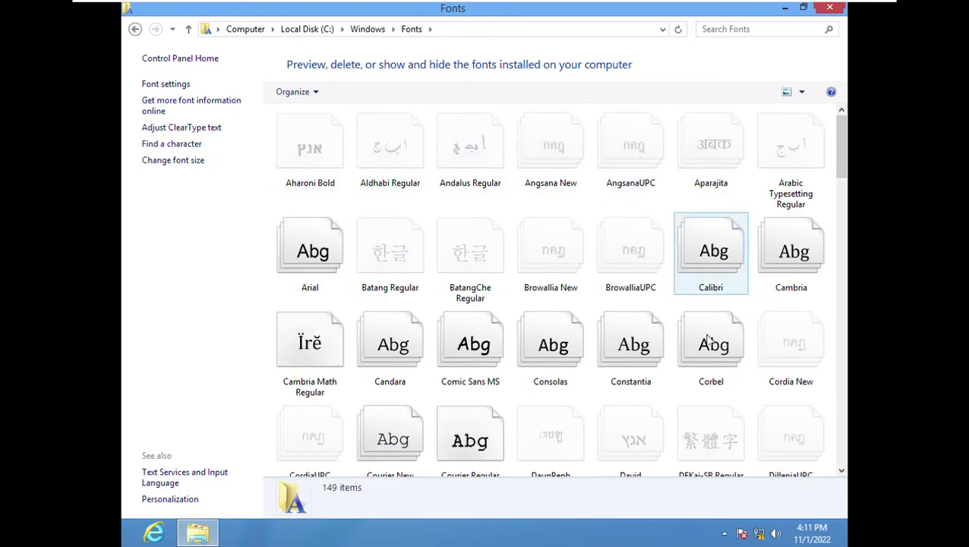
click(322, 30)
click(317, 196)
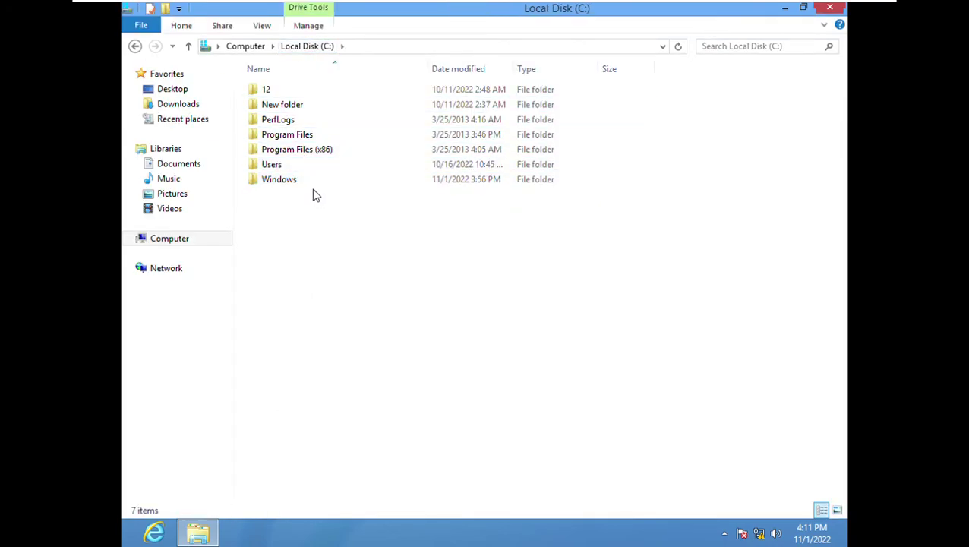
Launch regedit from the C:\Windows folder and allow it to make changes to the computer.
double_click(304, 185)
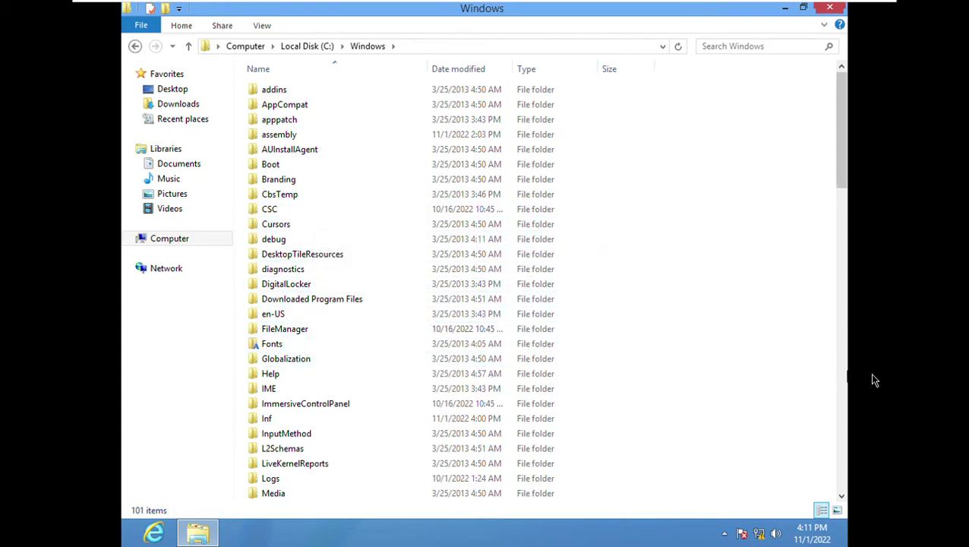
click(842, 359)
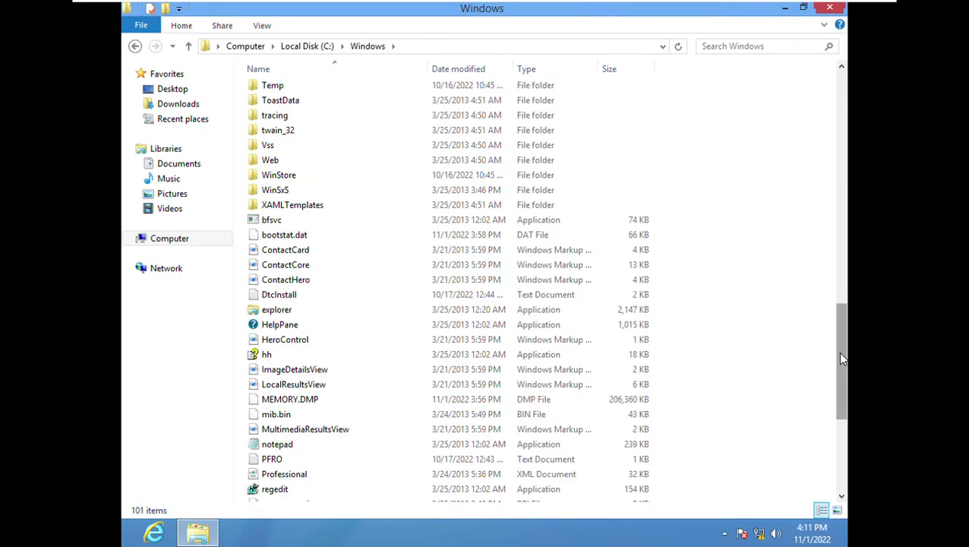
scroll(838, 361, down, 6)
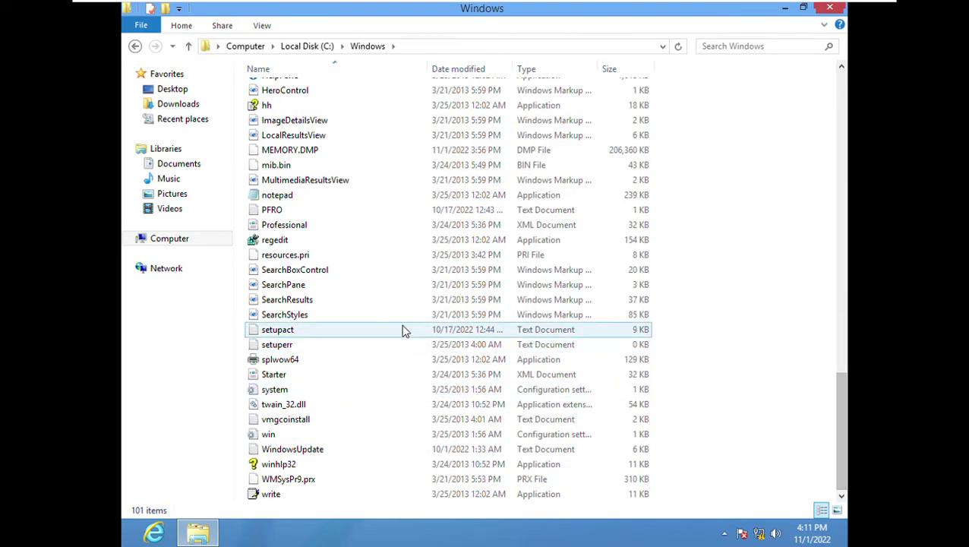
double_click(319, 241)
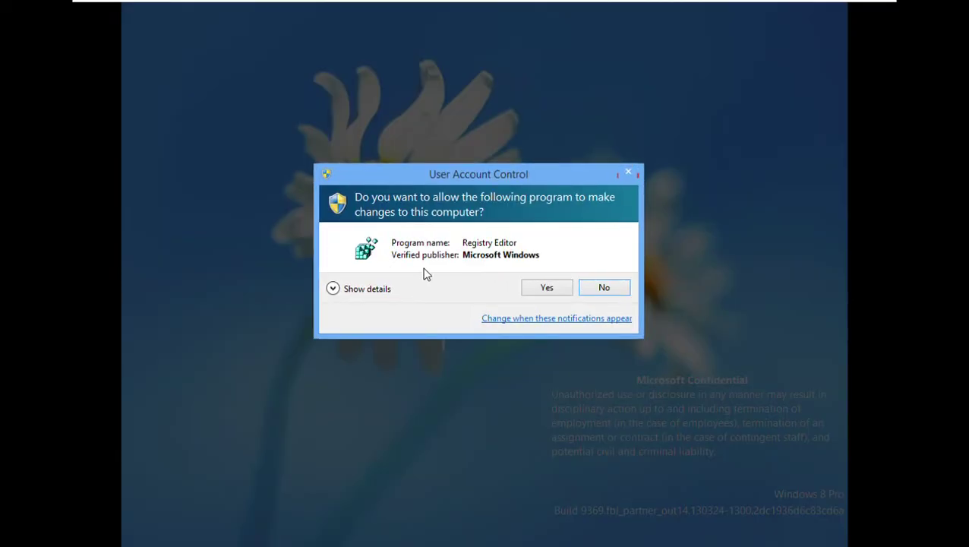
key(alt+y)
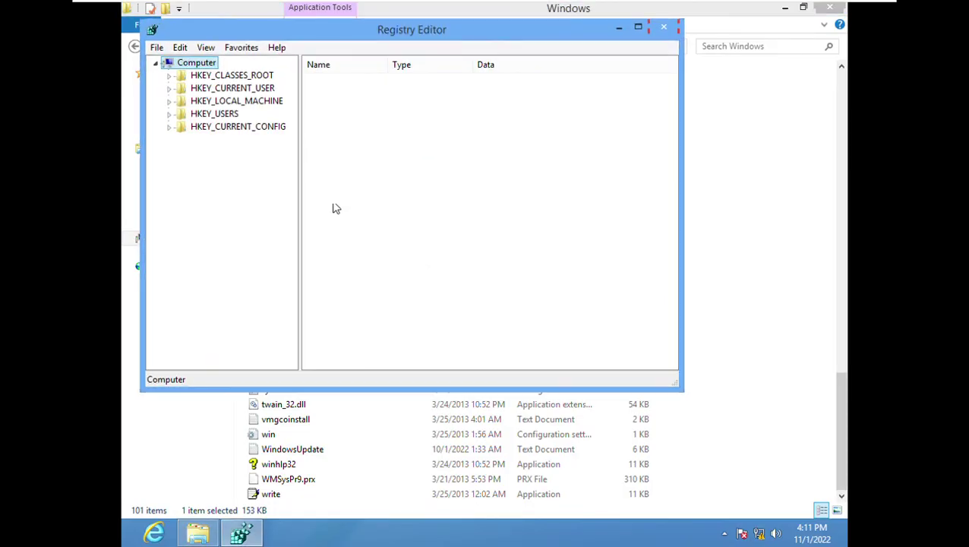
Look through the HKEY_CURRENT_USER, HKEY_USERS and HKEY_CURRENT_CONFIG registry branches, collapsing each one again.
click(170, 88)
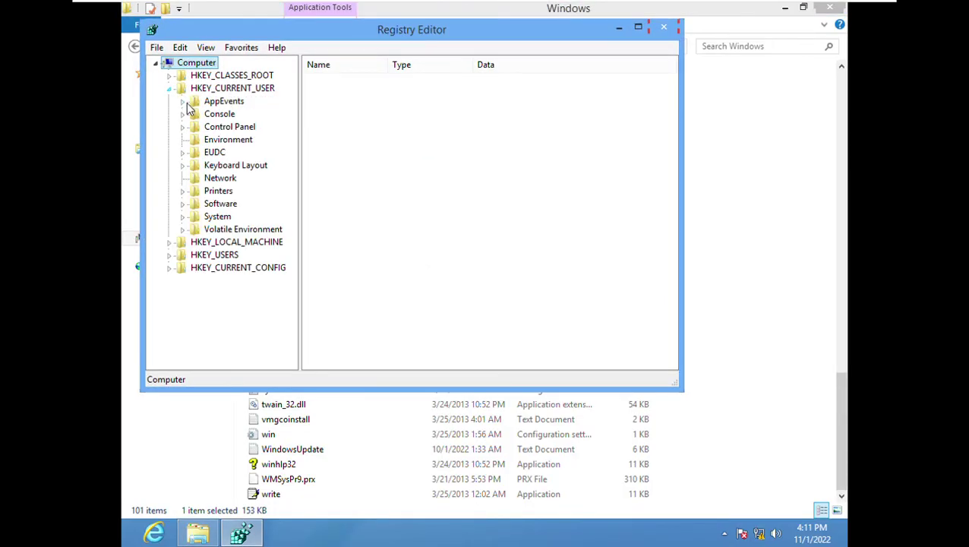
click(169, 88)
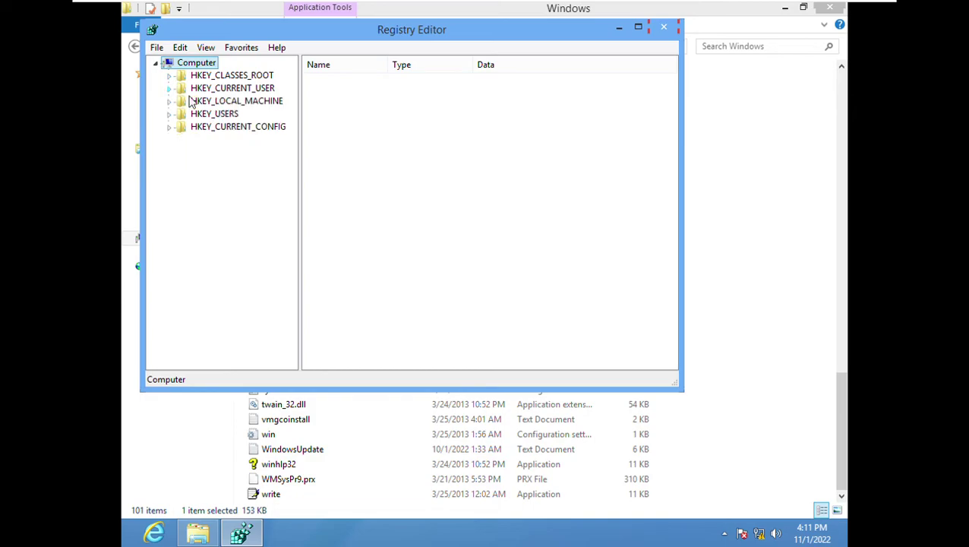
key(Down)
key(Down)
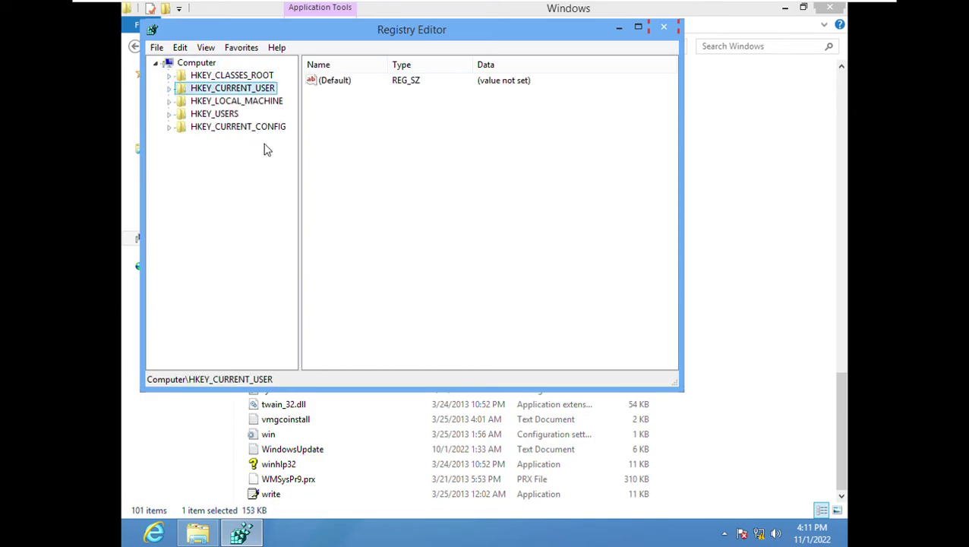
click(170, 115)
click(169, 115)
click(170, 127)
click(169, 128)
Examine the file extension keys under HKEY_CLASSES_ROOT, and close the Registry Editor.
click(170, 77)
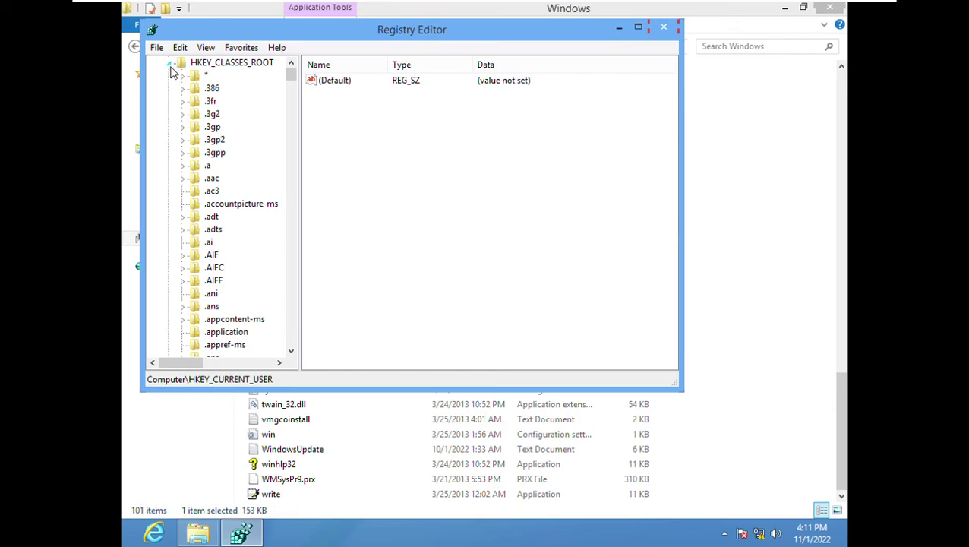
mouse_move(291, 76)
mouse_down()
mouse_move(310, 123)
mouse_move(300, 76)
mouse_up()
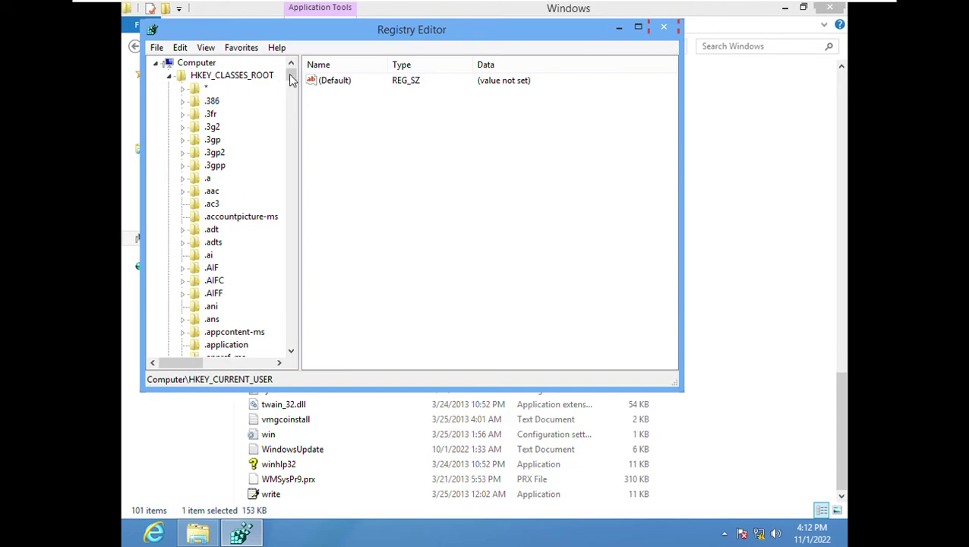
drag(290, 79, 296, 95)
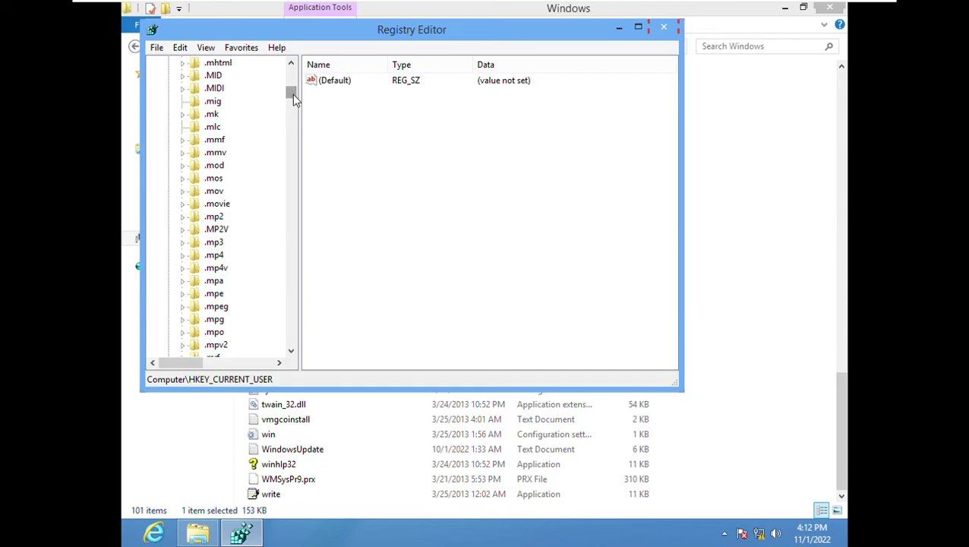
drag(293, 96, 291, 70)
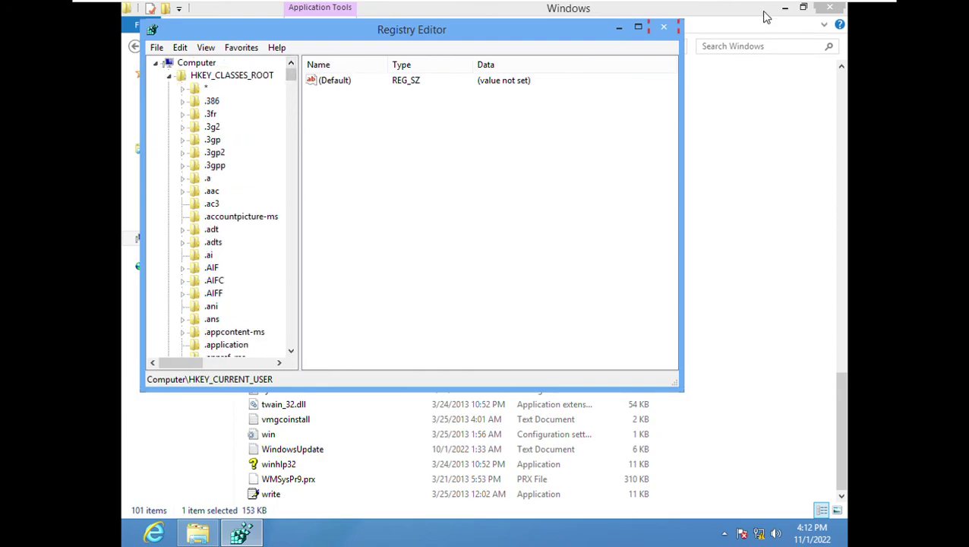
key(alt+F4)
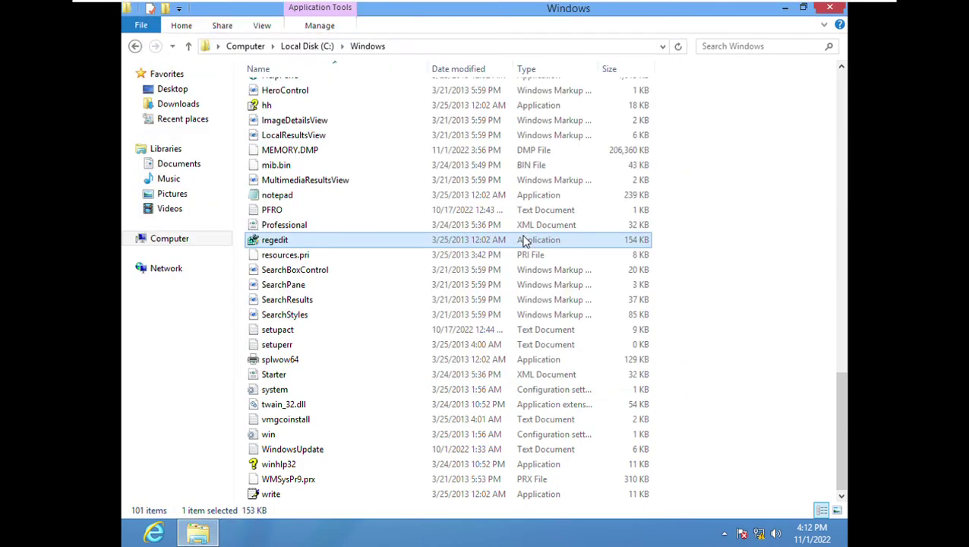
Look through the files and subfolders of C:\Windows, from regedit back up to the Performance folder.
key(Down)
key(Up)
key(Up)
key(Up)
key(Up)
key(Up)
key(Up)
key(Up)
key(Up)
key(Up)
key(Up)
key(Up)
key(Up)
key(Up)
key(Up)
key(Up)
key(Up)
key(Up)
key(Up)
key(Up)
key(Up)
key(Up)
key(Up)
key(Up)
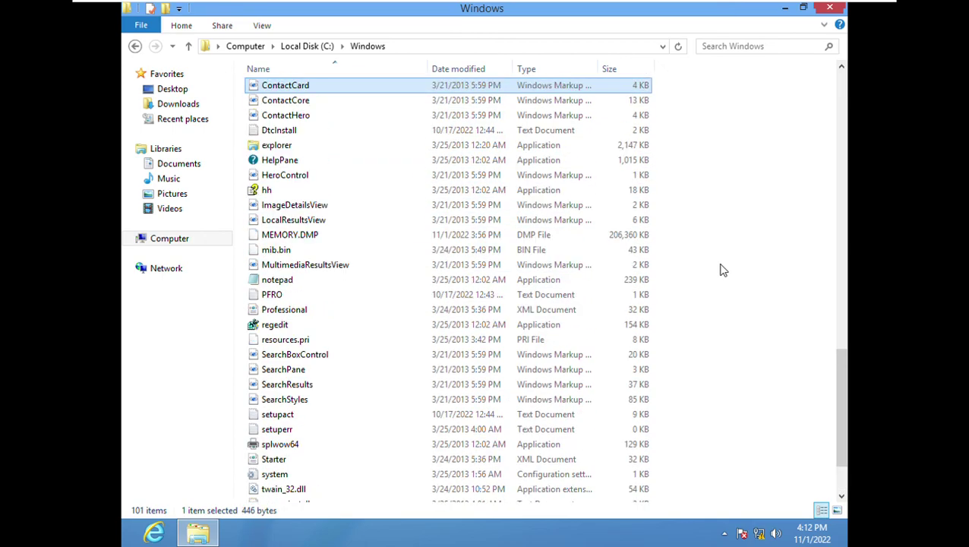
key(Up)
key(Up)
key(Up)
key(Up)
key(Up)
key(Up)
key(Up)
key(Up)
key(Up)
key(Up)
key(Up)
key(Up)
key(Up)
key(Up)
key(Up)
key(Up)
key(Up)
key(Up)
key(Up)
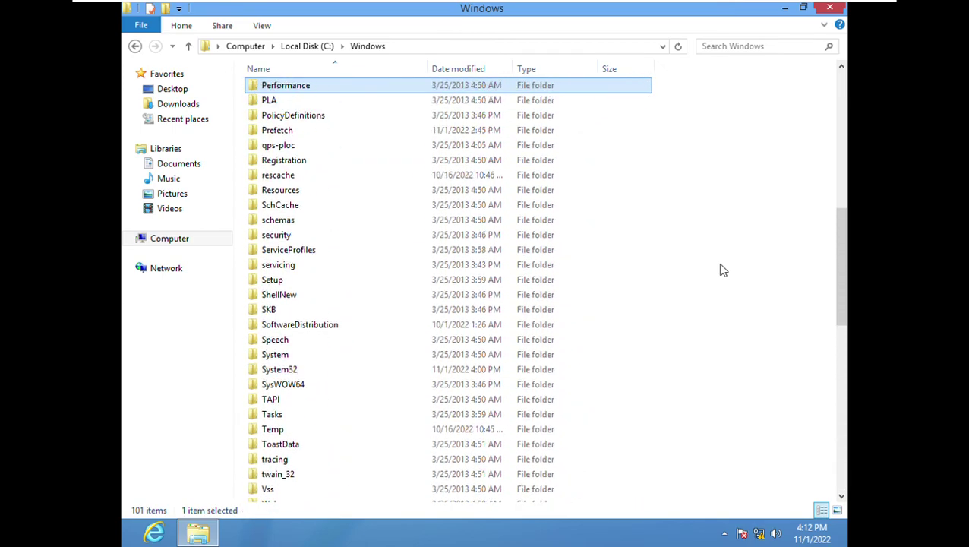
Open the ShellNew folder in C:\Windows, select its Journal document, and close the File Explorer window.
key(Down)
key(Down)
key(Down)
key(Down)
key(Down)
key(Down)
key(Down)
key(Down)
key(Down)
key(Down)
key(Down)
key(Down)
key(Down)
key(Down)
key(Down)
key(Down)
key(Down)
key(Down)
key(Up)
key(Return)
key(Down)
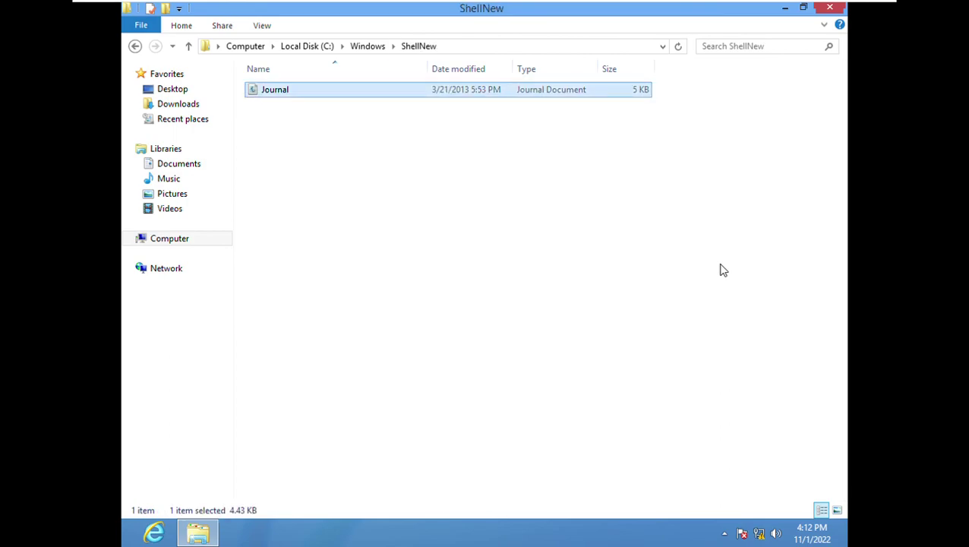
key(alt+F4)
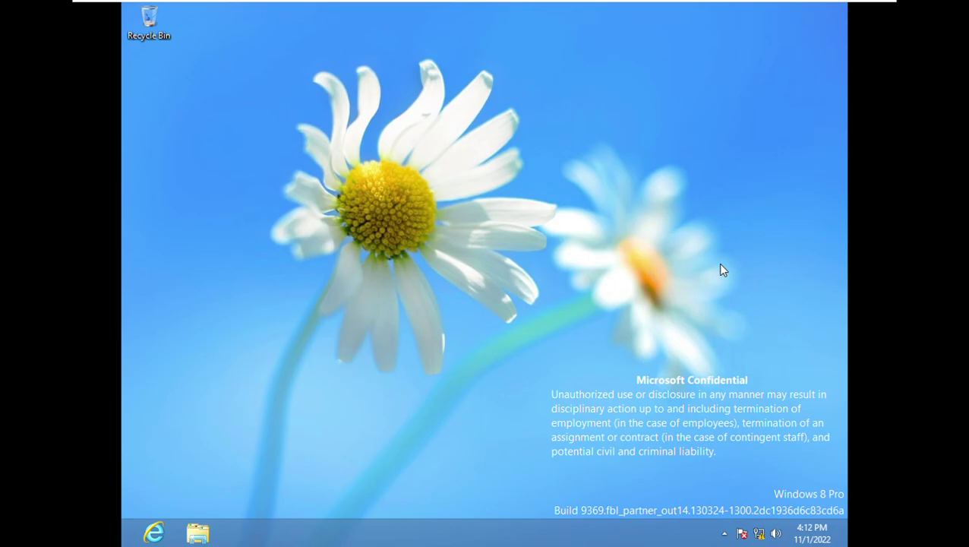